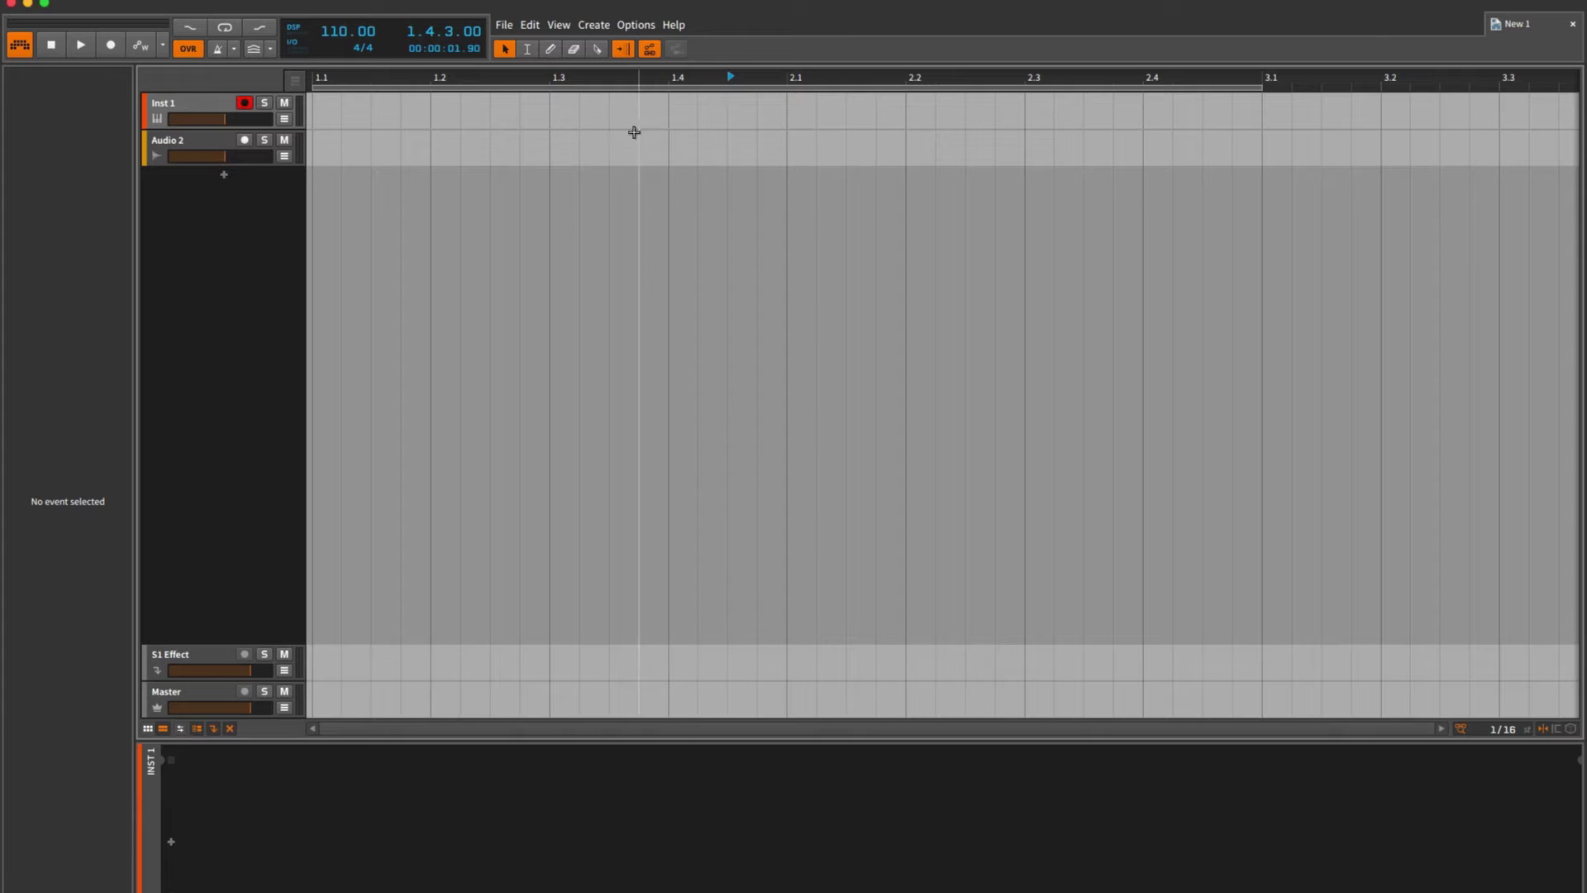
Step: Add a ROLI Seaboard RISE controller manually under Preferences > Controllers
{"action": "left_click", "coordinate": [636, 25]}
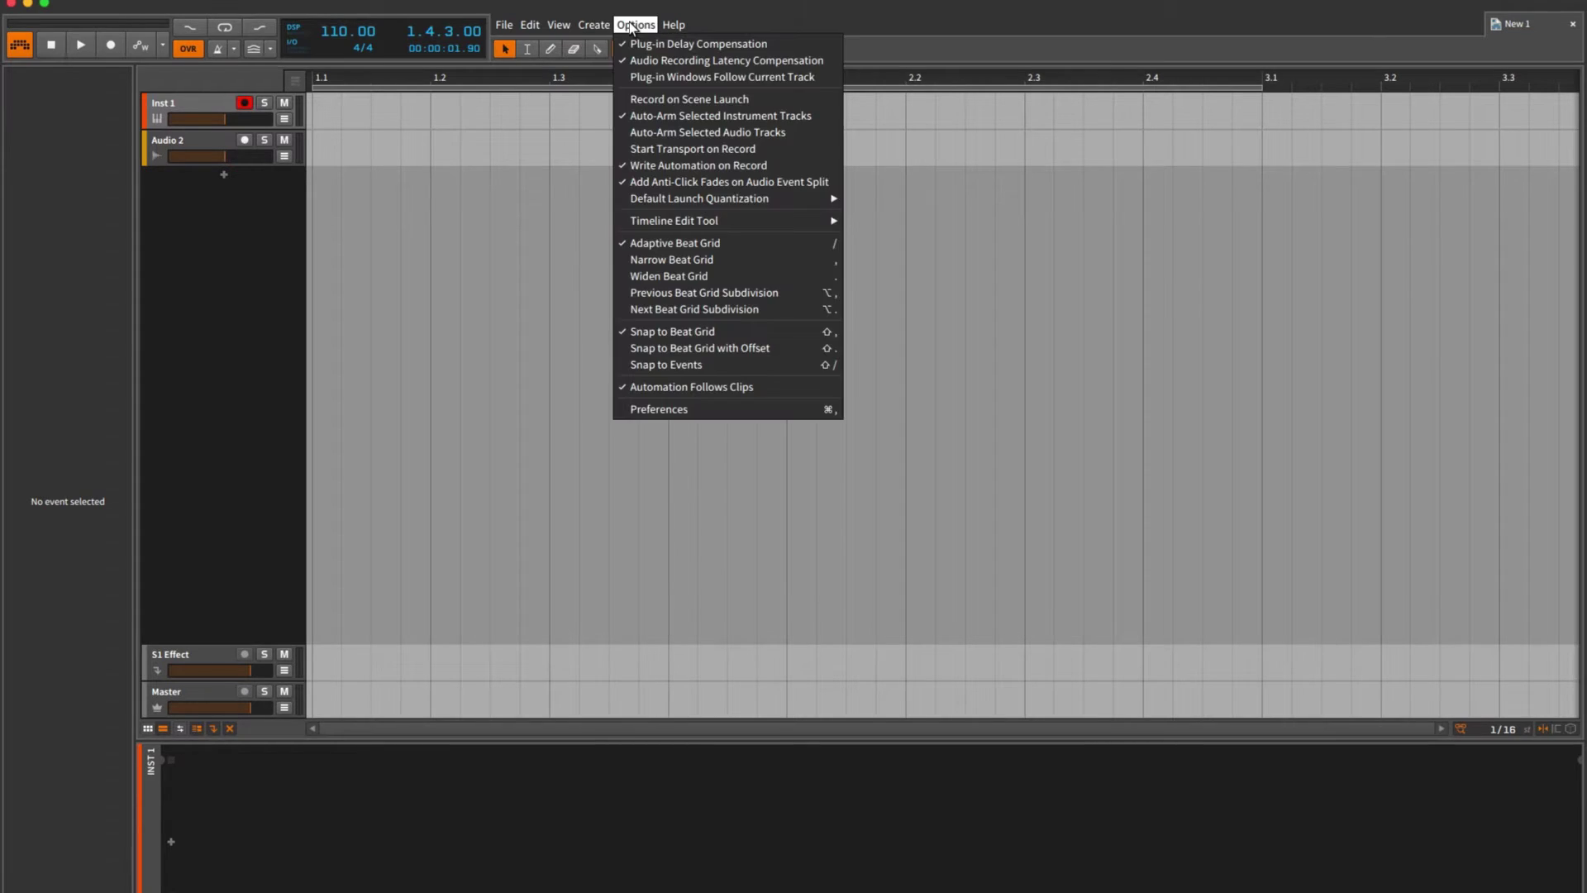
{"action": "left_click", "coordinate": [677, 408]}
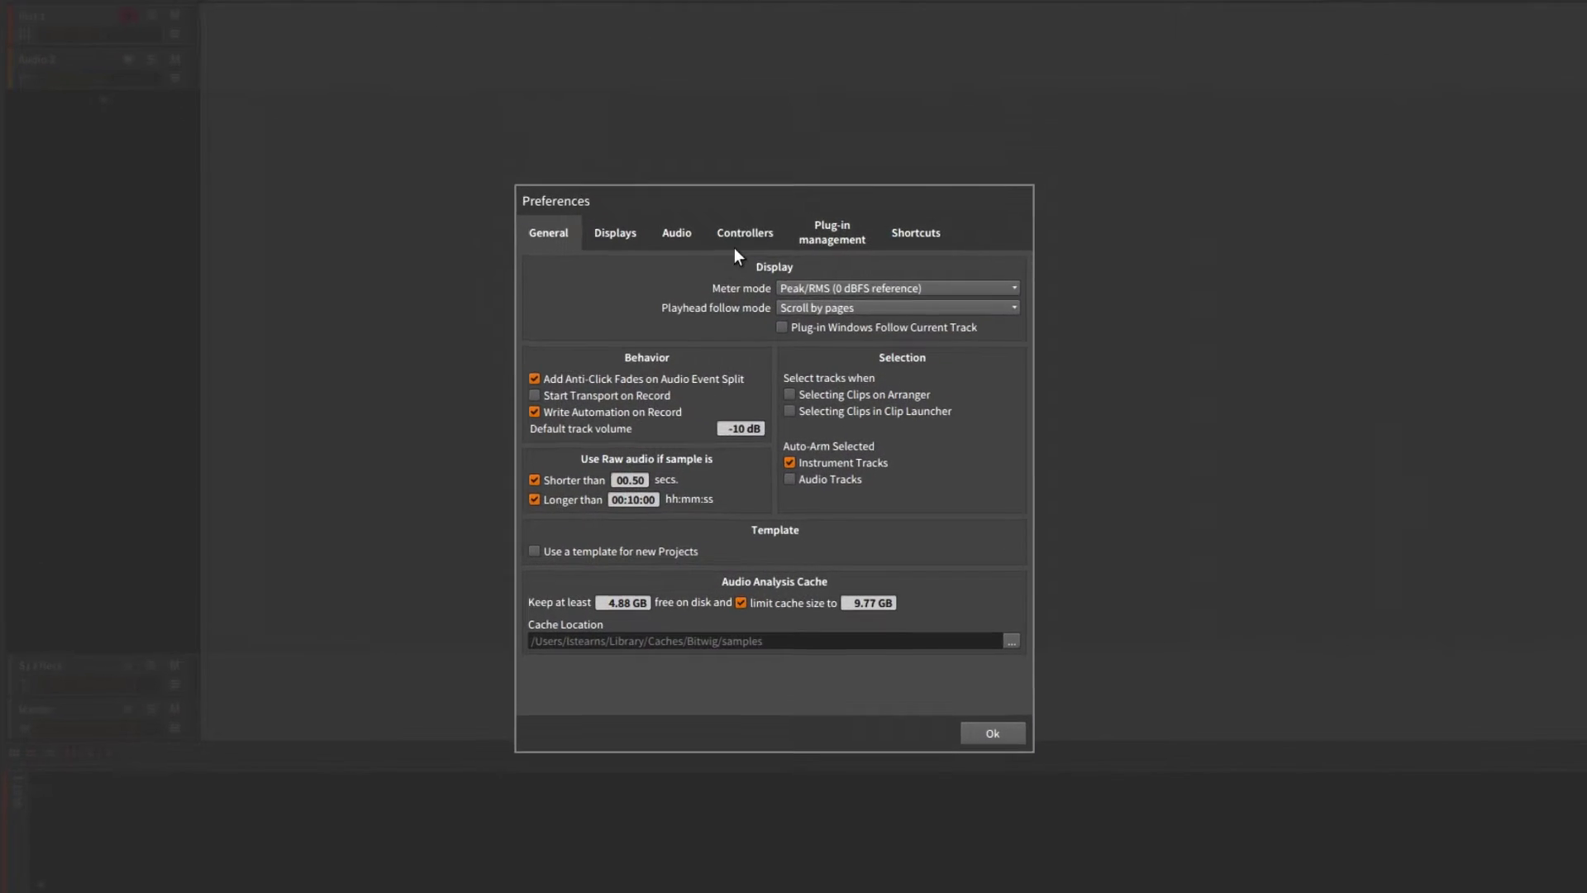
{"action": "left_click", "coordinate": [738, 240]}
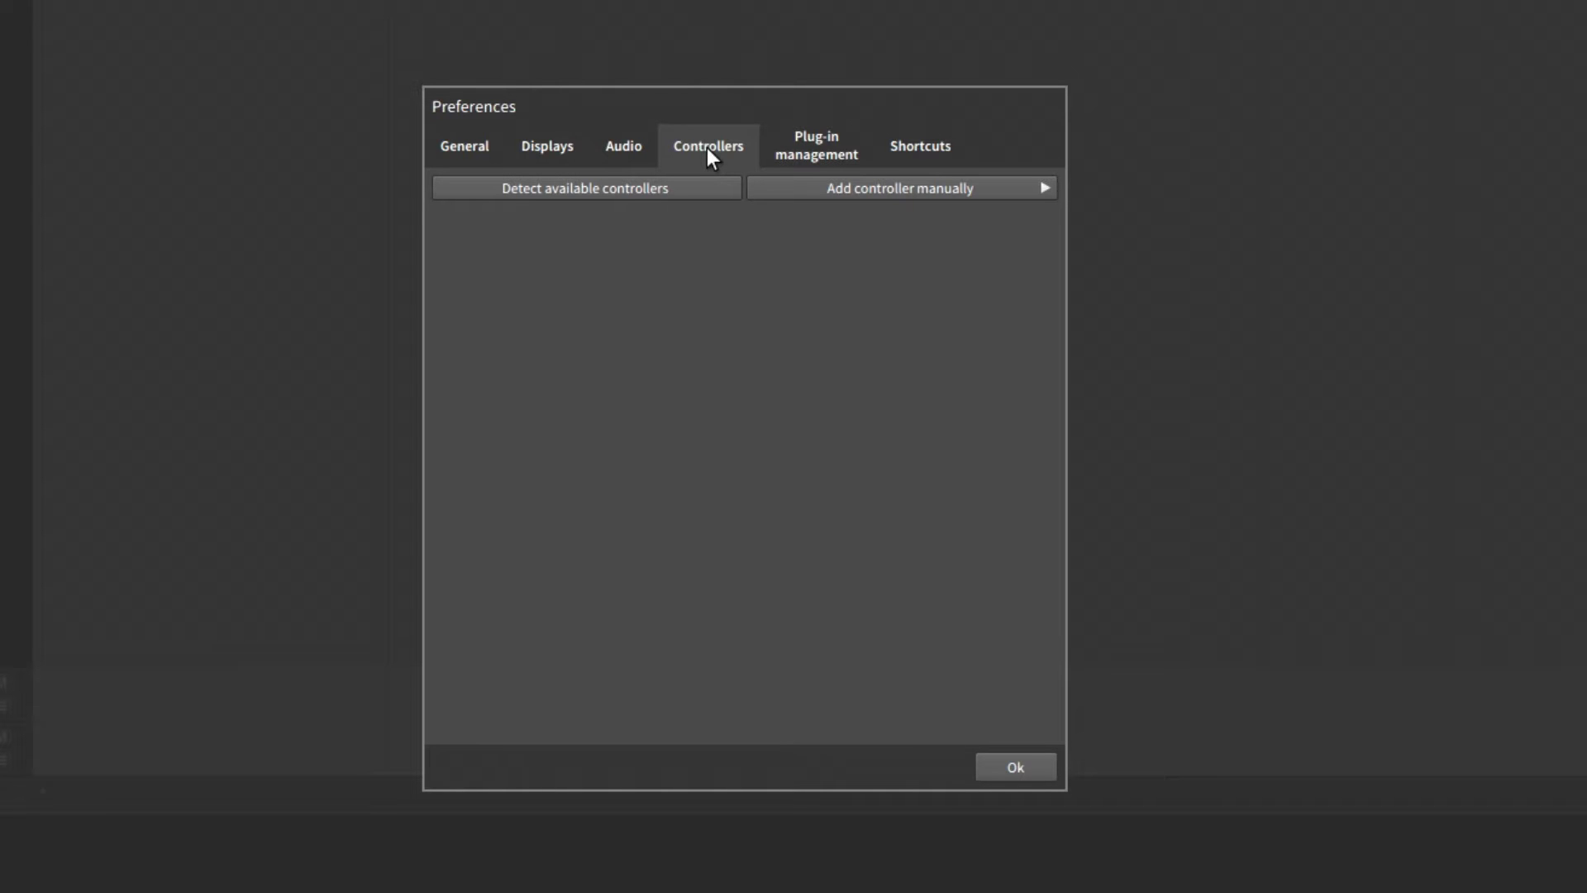
{"action": "left_click", "coordinate": [830, 184]}
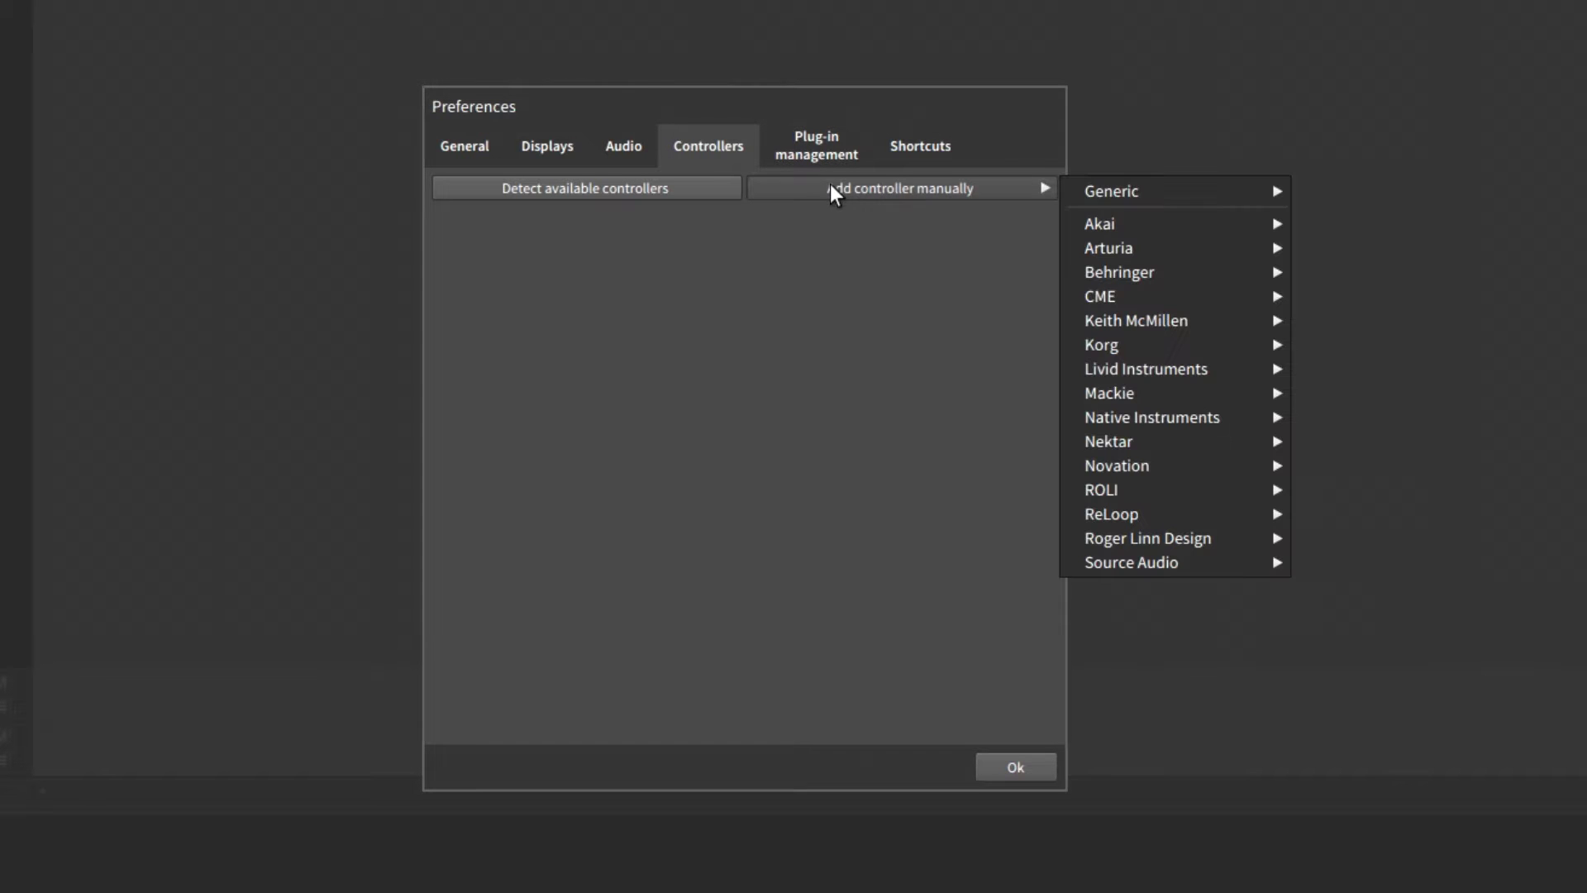
{"action": "mouse_move", "coordinate": [1154, 493]}
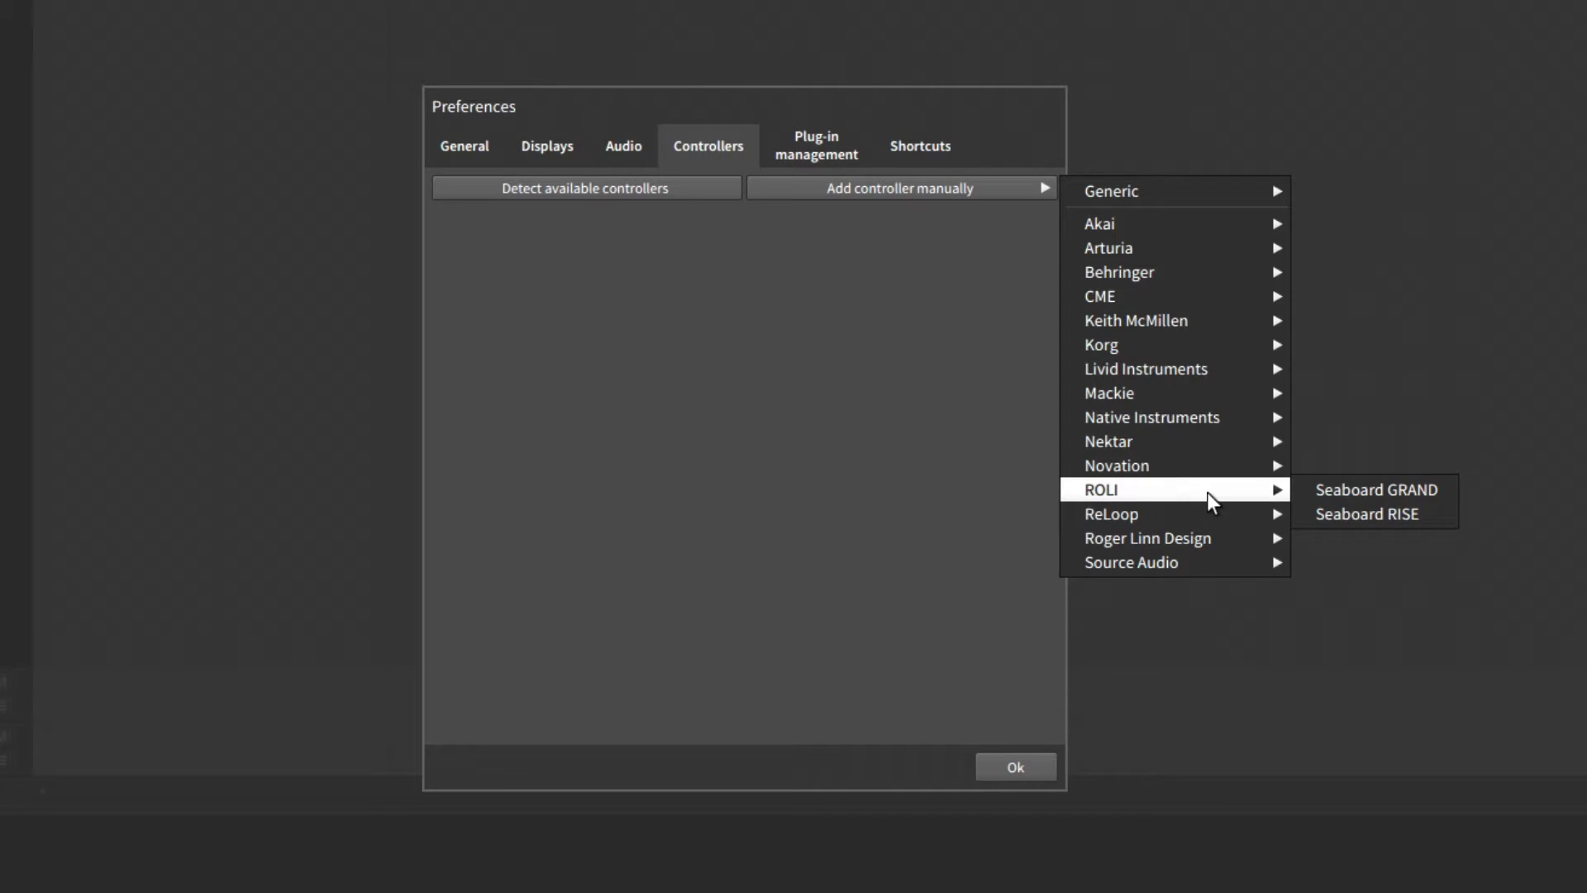
{"action": "left_click", "coordinate": [1352, 514]}
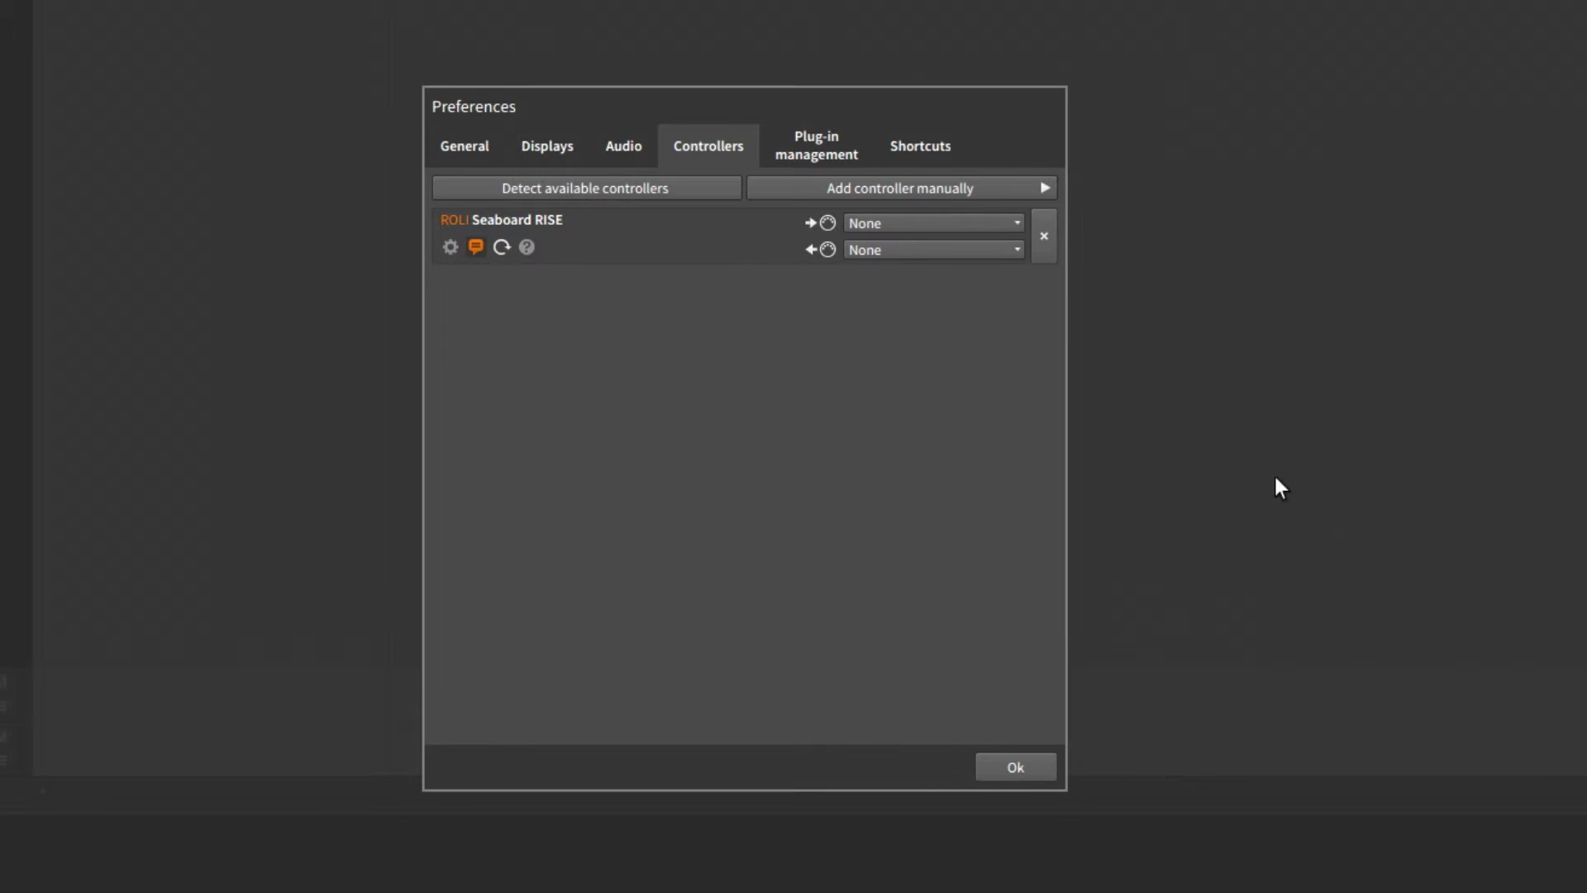
Step: Set the controller's MIDI input and output to Seaboard RISE USB MIDI Device and show its 48 bend range
{"action": "left_click", "coordinate": [966, 222]}
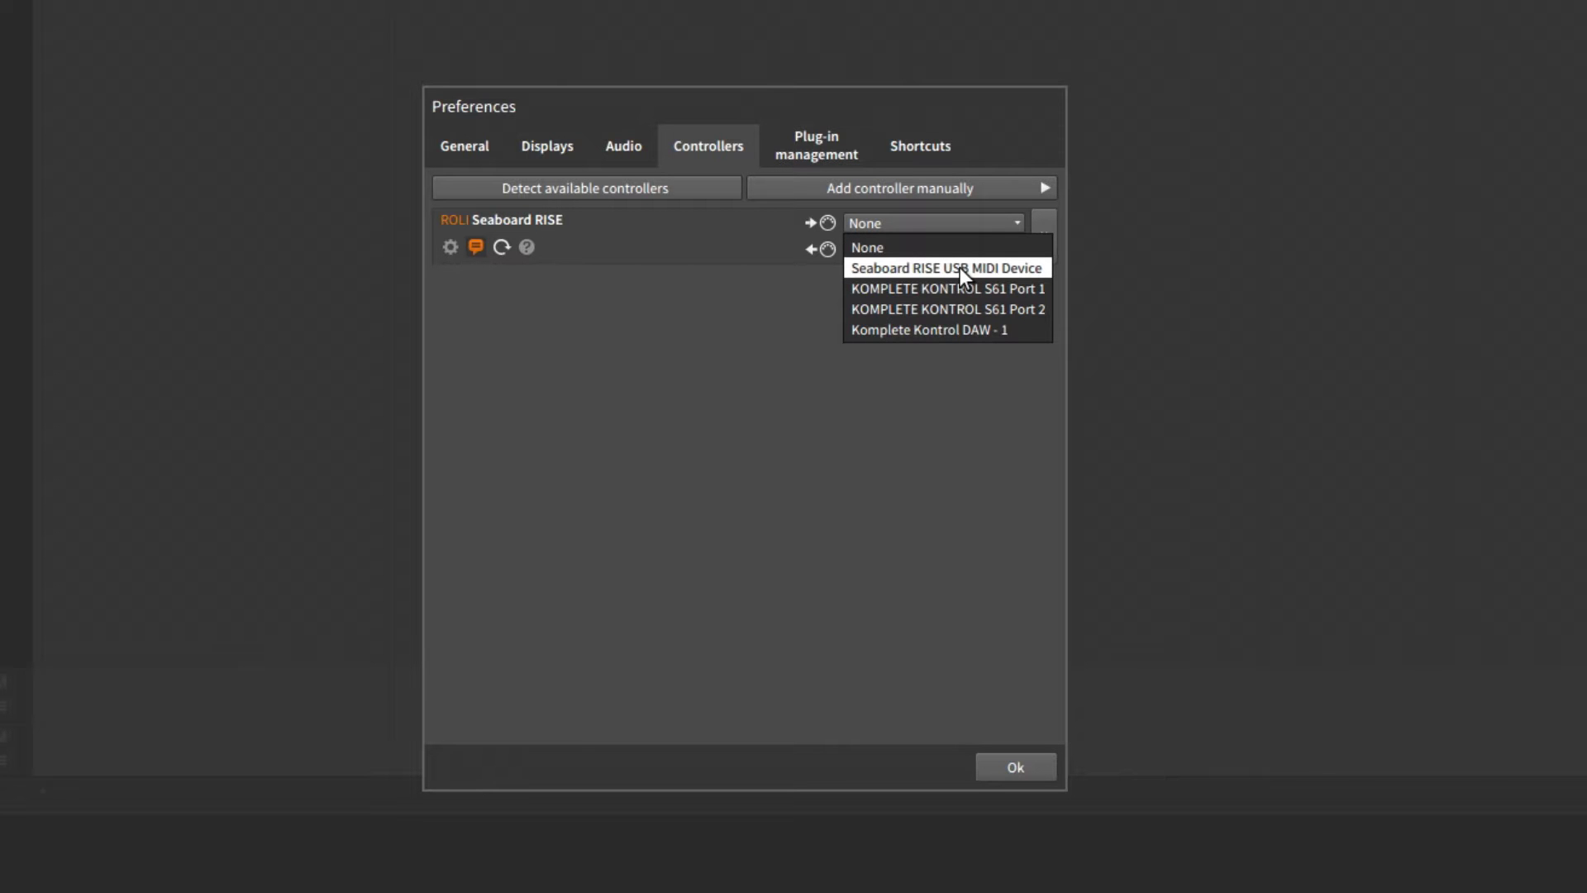
{"action": "left_click", "coordinate": [959, 266]}
{"action": "left_click", "coordinate": [992, 251]}
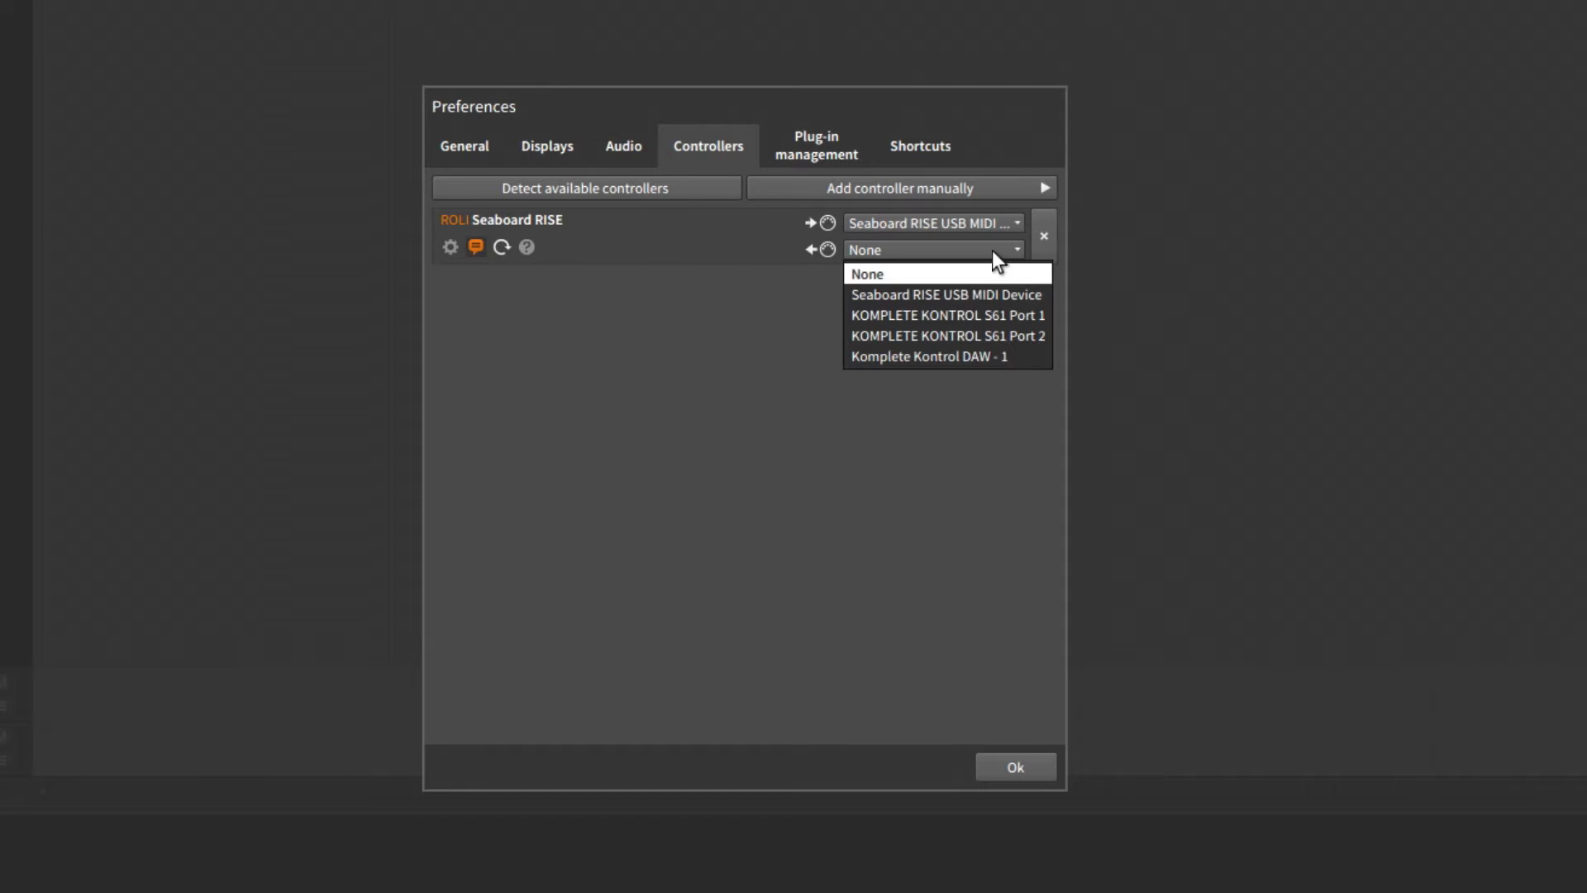
{"action": "left_click", "coordinate": [1023, 297]}
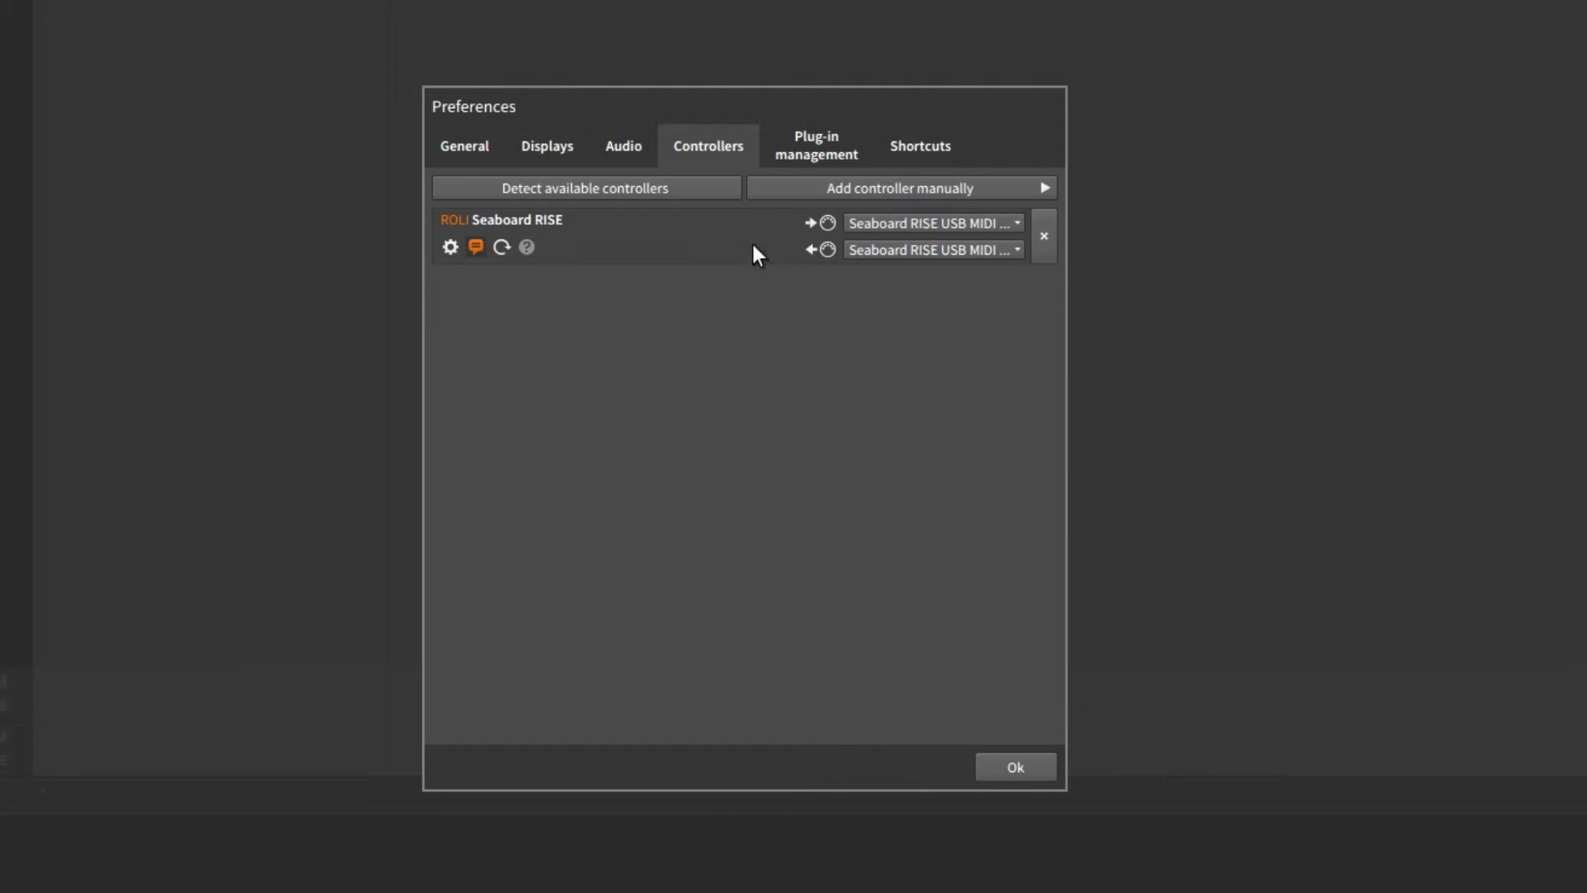
{"action": "left_click", "coordinate": [449, 247]}
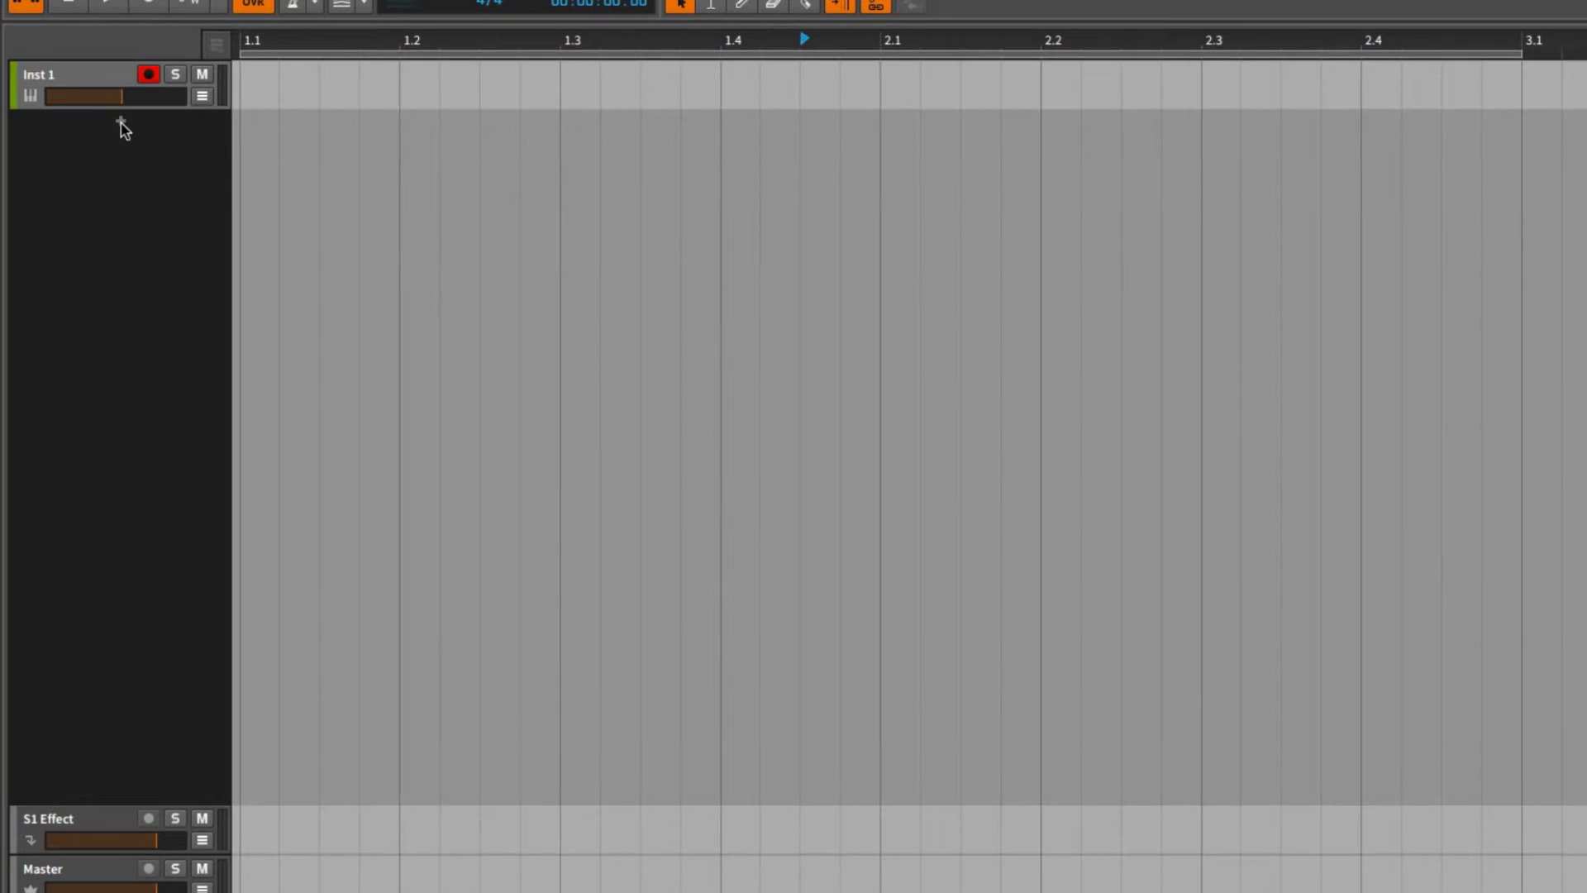
Step: Add a new instrument track in the Bitwig arrangement
{"action": "left_click", "coordinate": [92, 147]}
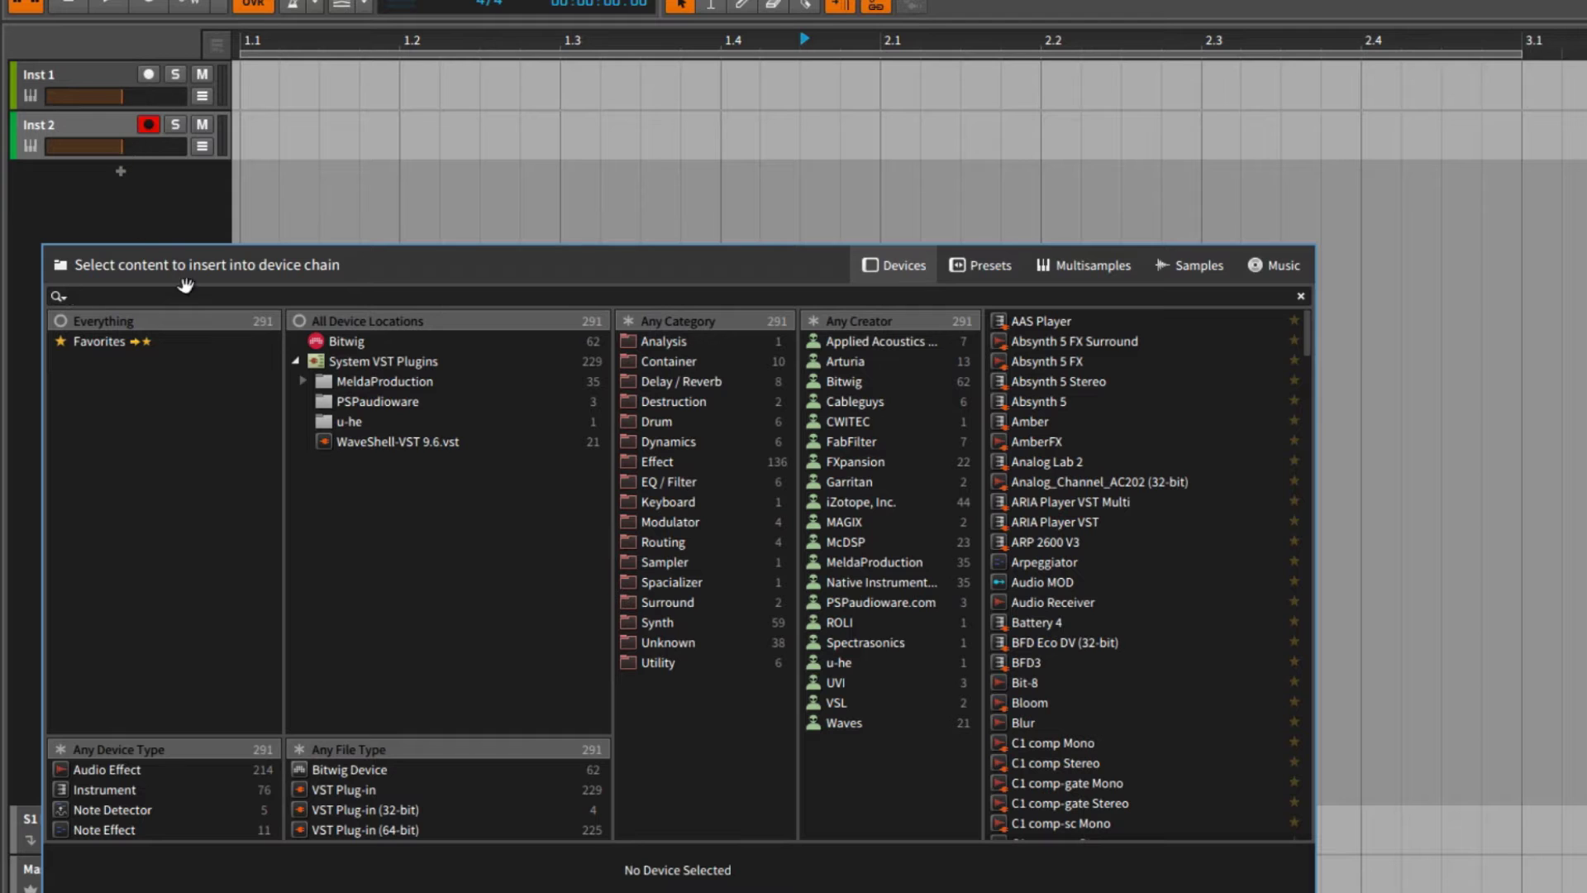
Step: Filter the browser to Bitwig instruments and insert Drum Machine on the new track
{"action": "left_click", "coordinate": [347, 341]}
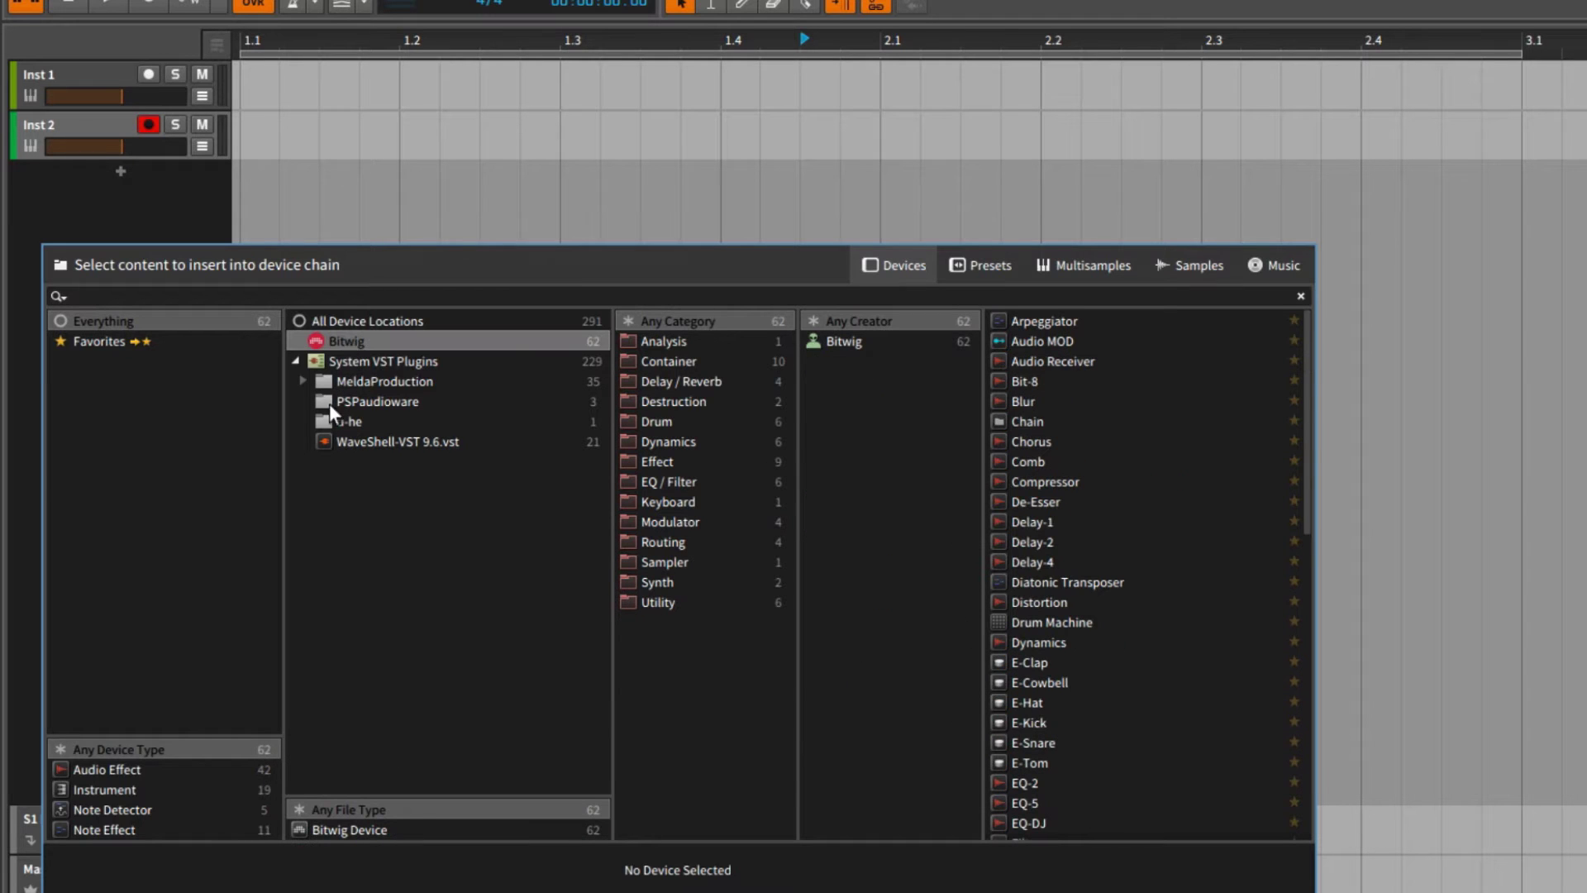
{"action": "left_click", "coordinate": [134, 790]}
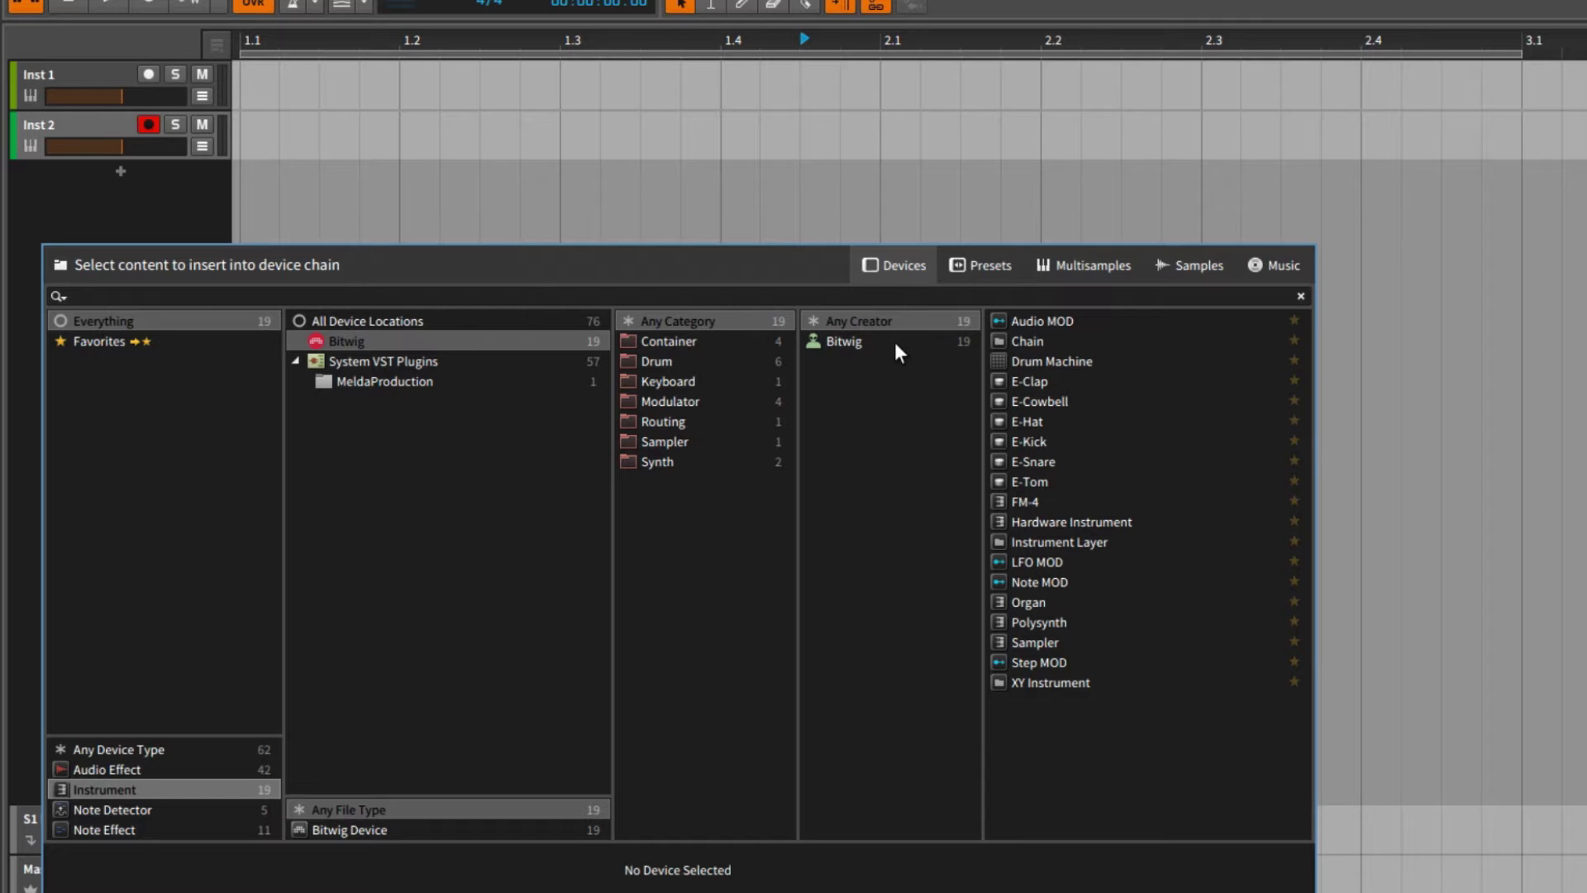
{"action": "left_click", "coordinate": [1043, 361]}
{"action": "left_click", "coordinate": [1312, 890]}
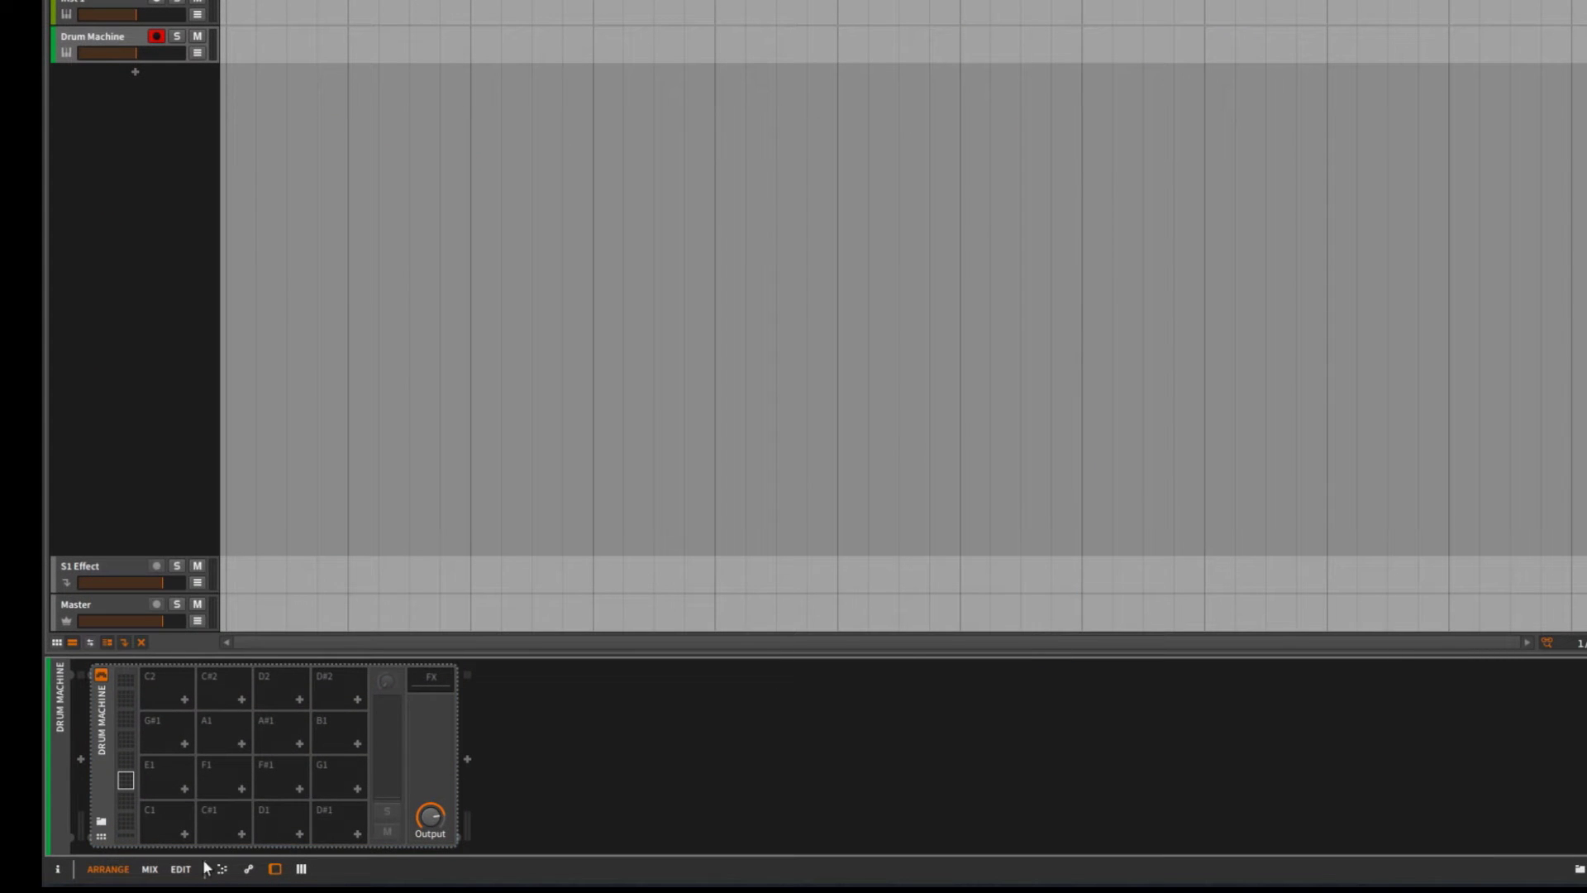
Step: Load the acoustic-tagged Mongrel kit preset into the Drum Machine
{"action": "left_click", "coordinate": [276, 871]}
{"action": "left_click", "coordinate": [273, 871]}
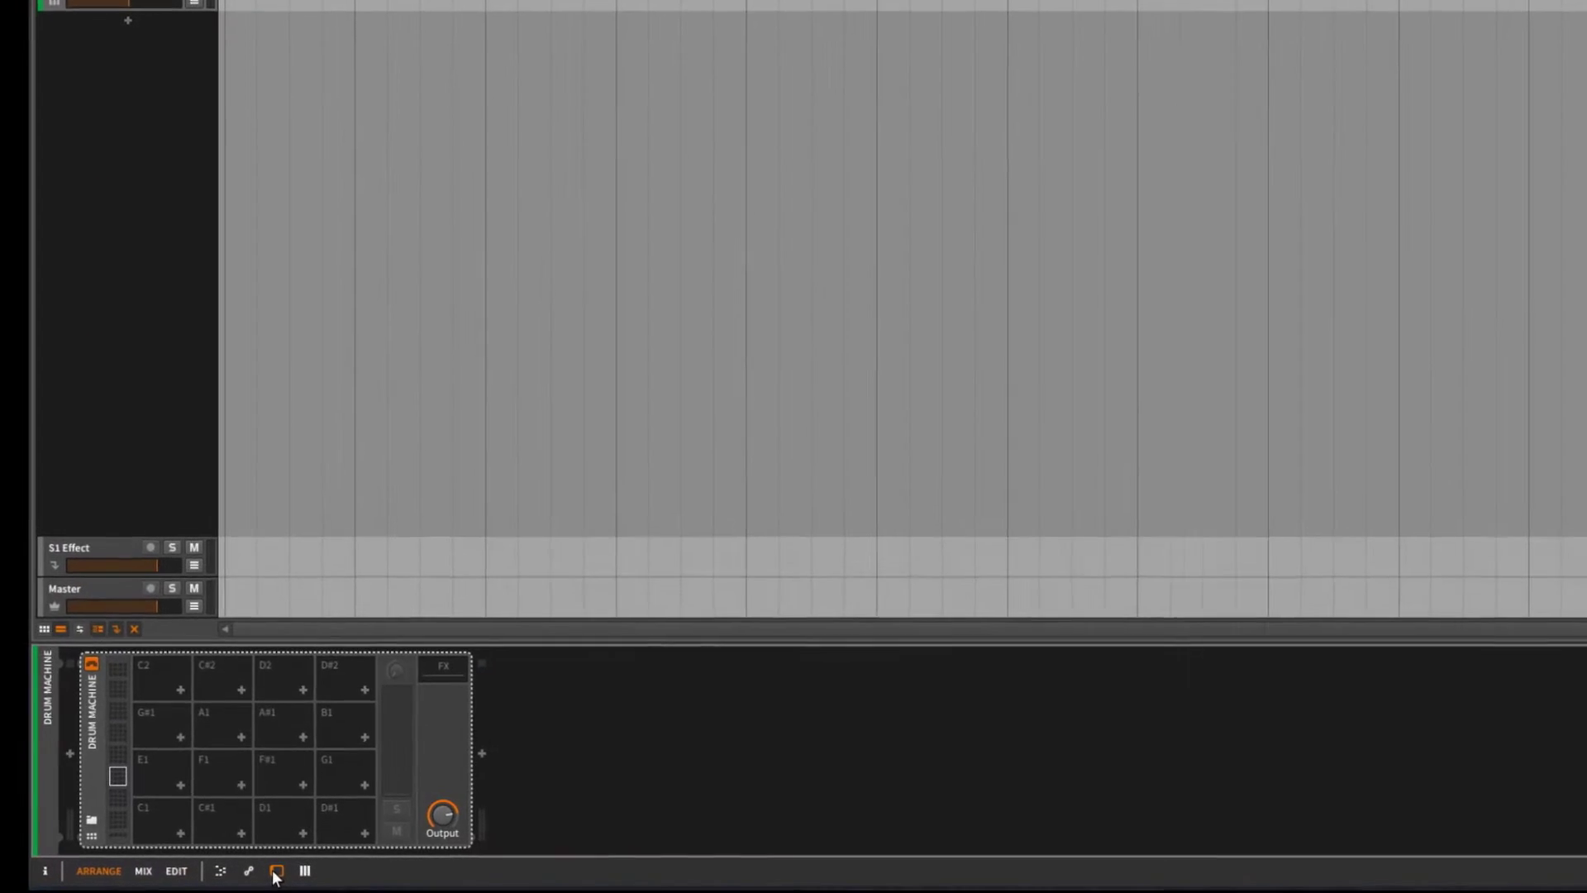
{"action": "left_click", "coordinate": [217, 875]}
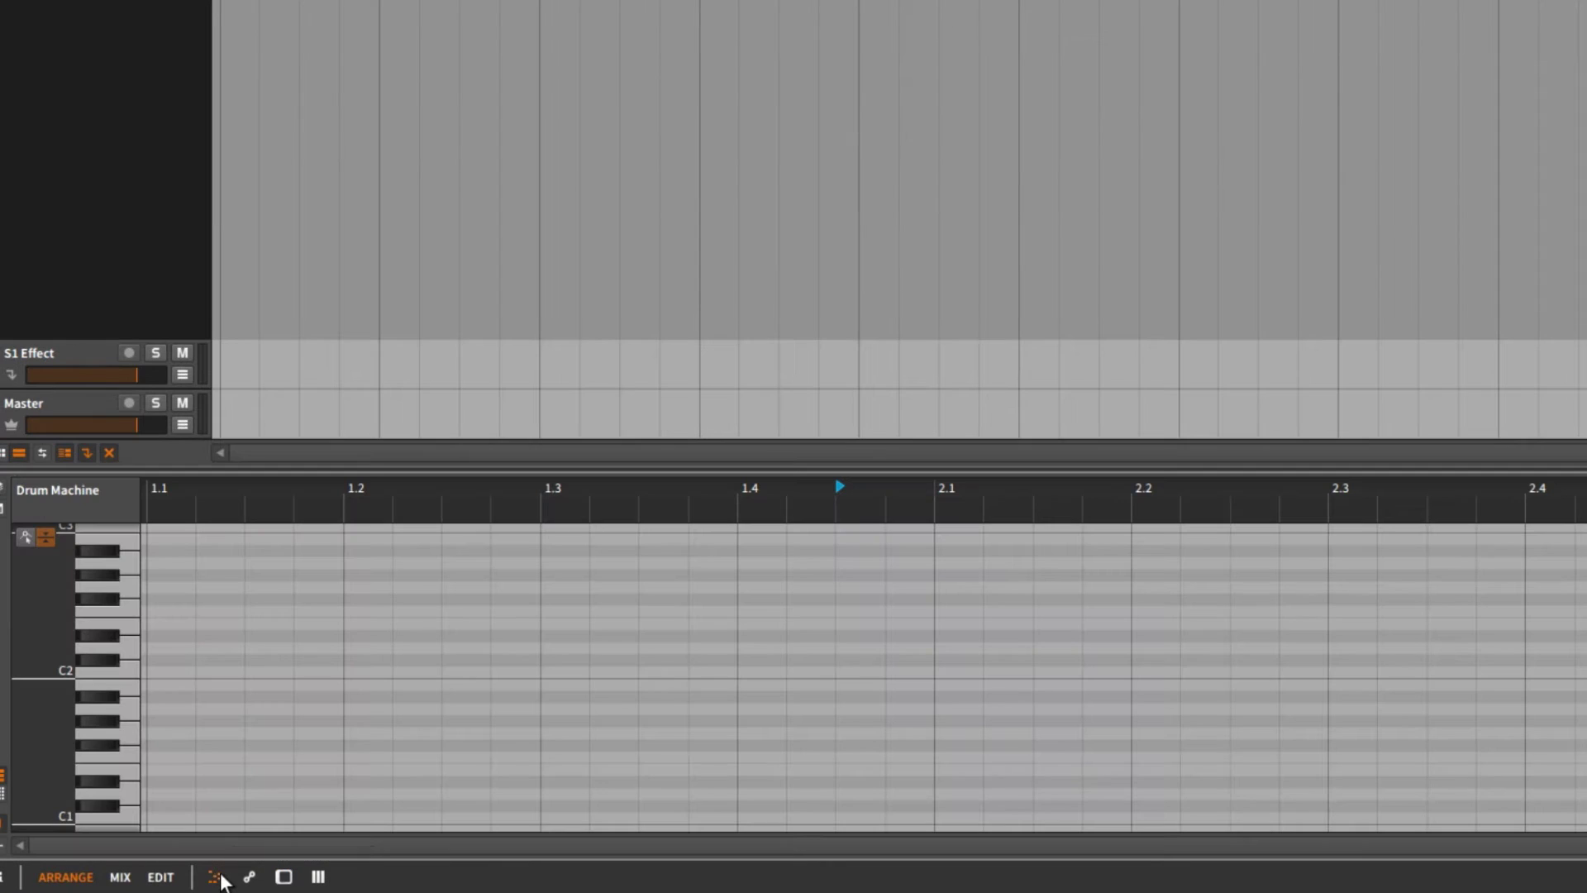
{"action": "left_click", "coordinate": [284, 876]}
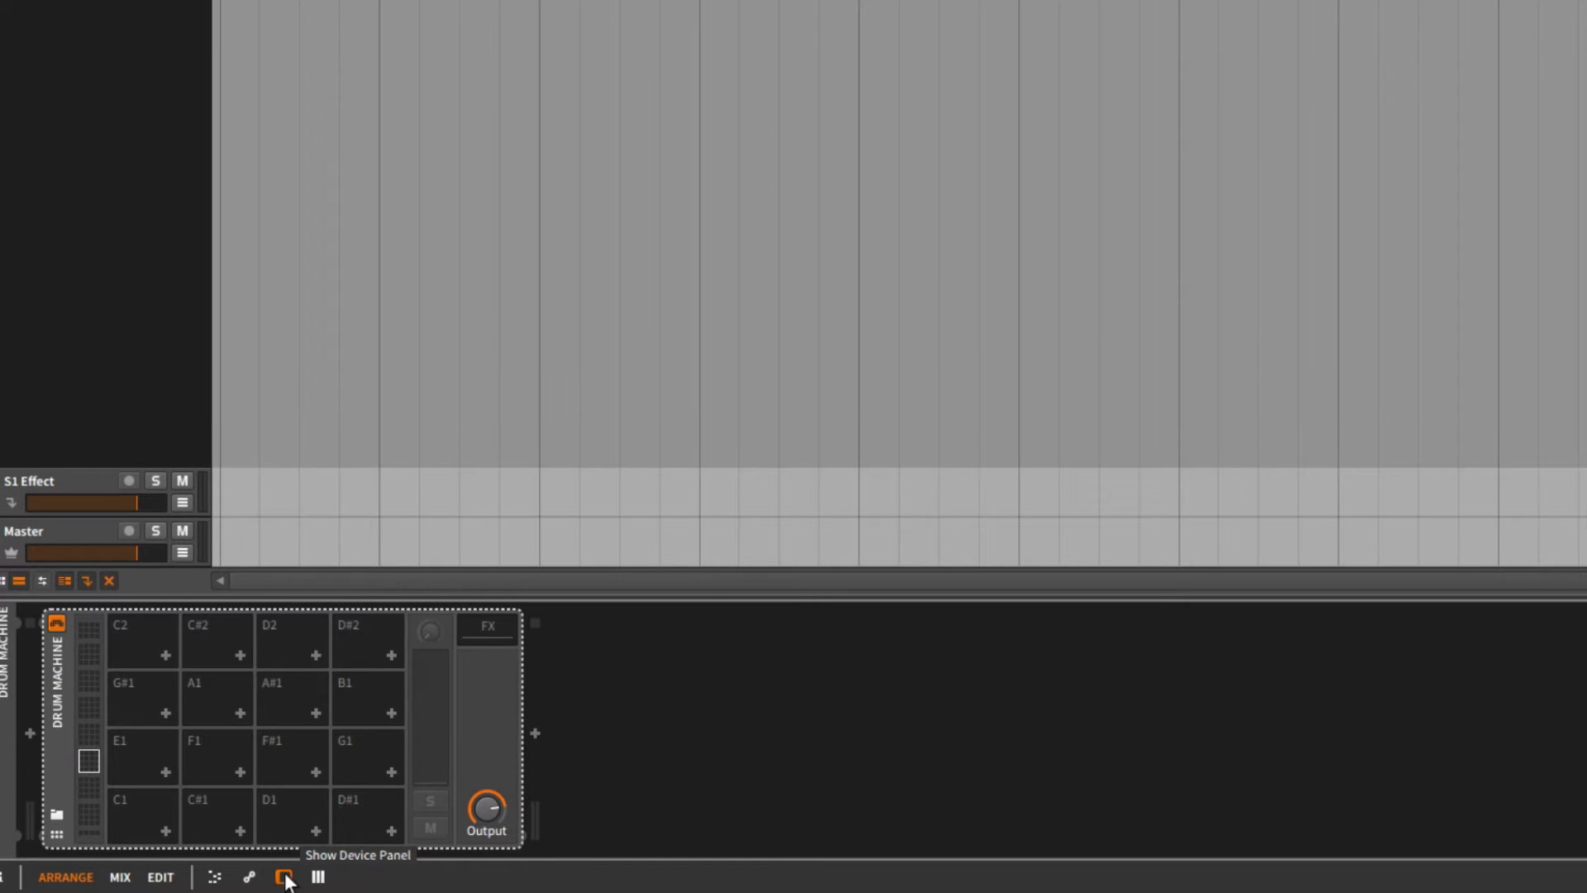
{"action": "left_click", "coordinate": [55, 812]}
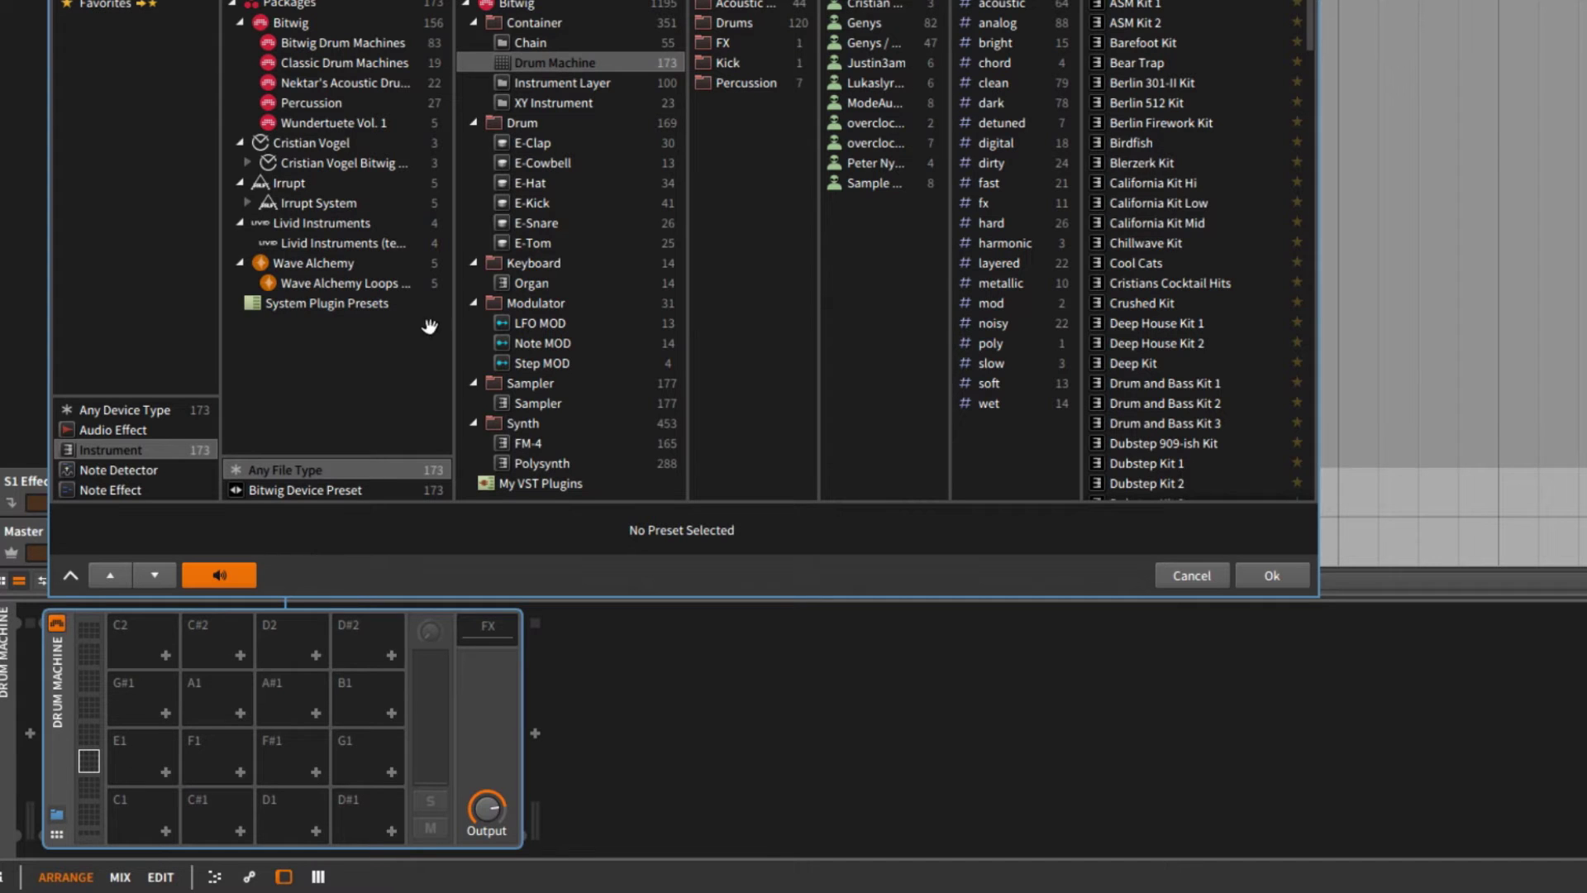
{"action": "left_click", "coordinate": [1025, 3]}
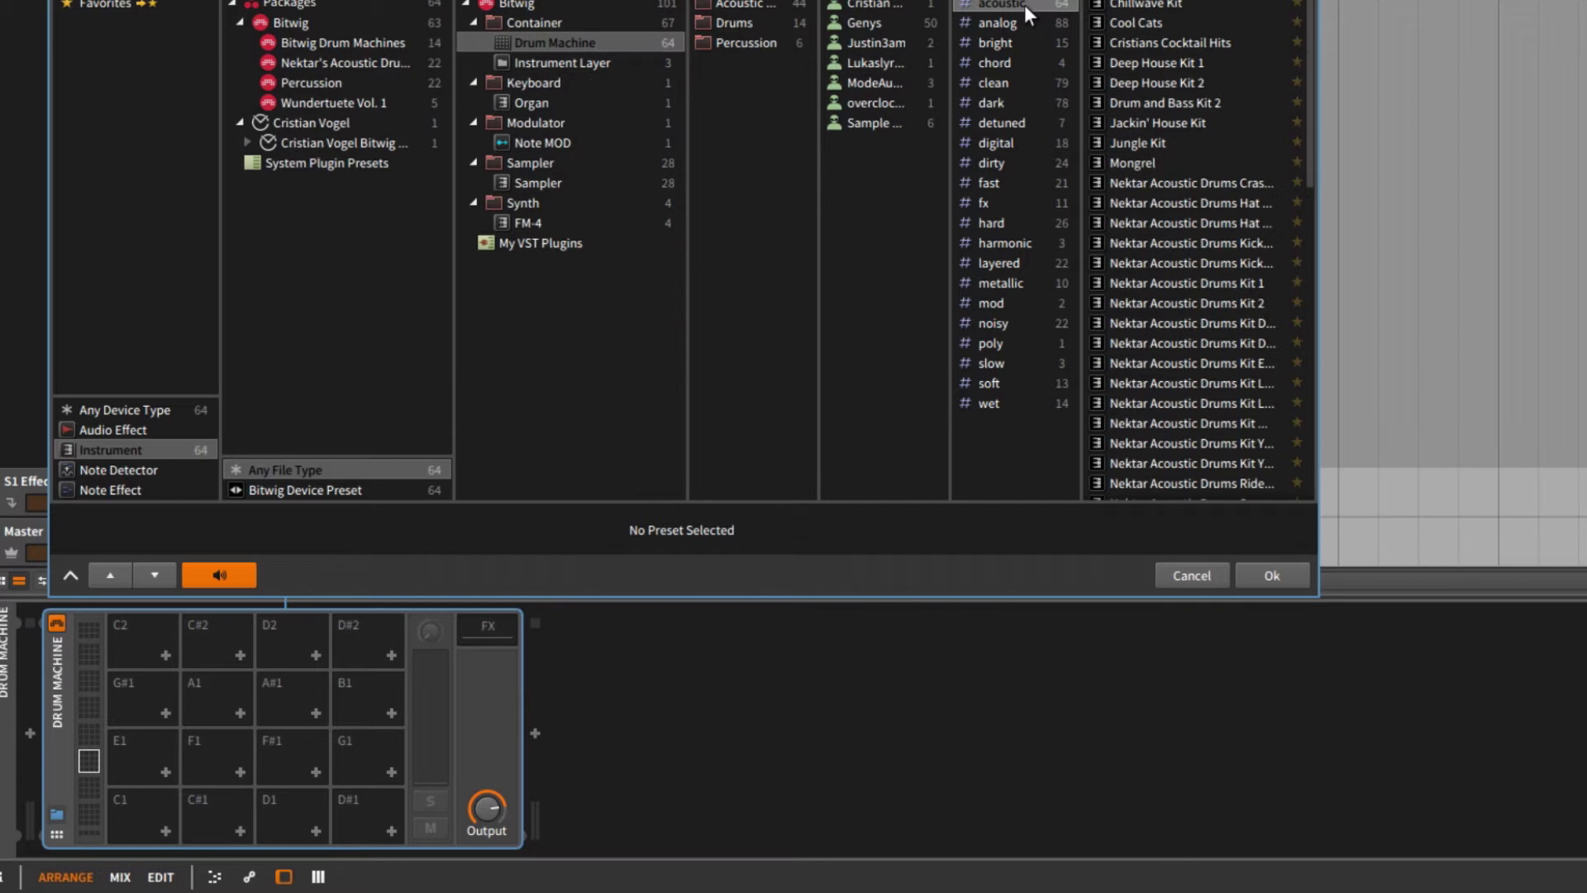
{"action": "left_click", "coordinate": [1166, 161]}
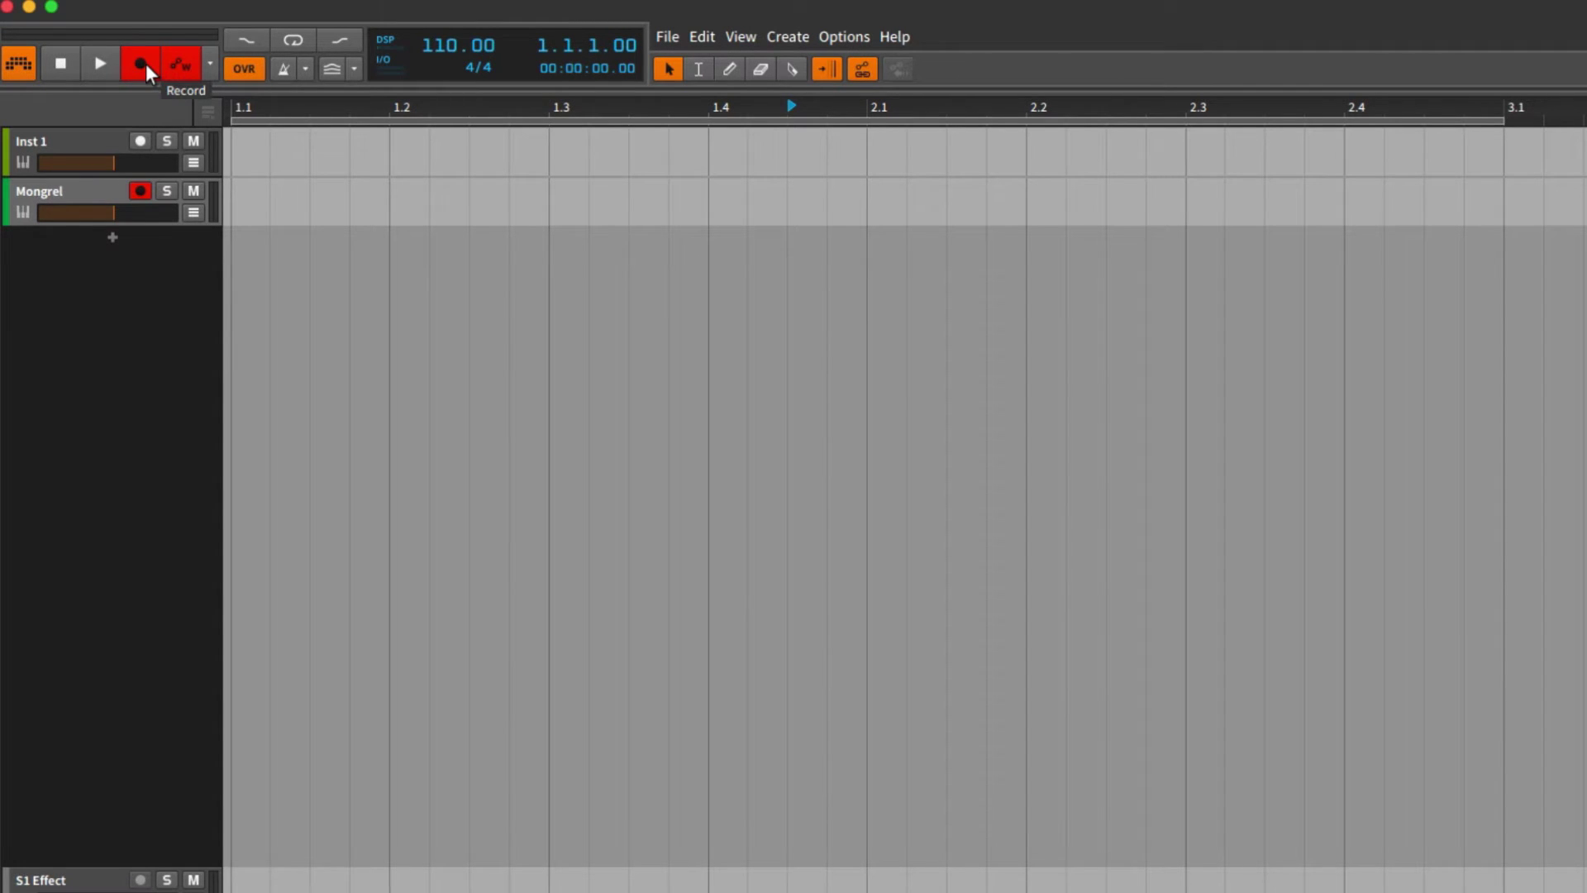
Step: Turn off automation write, set the tempo to 87 BPM, and start the transport
{"action": "left_click", "coordinate": [171, 61]}
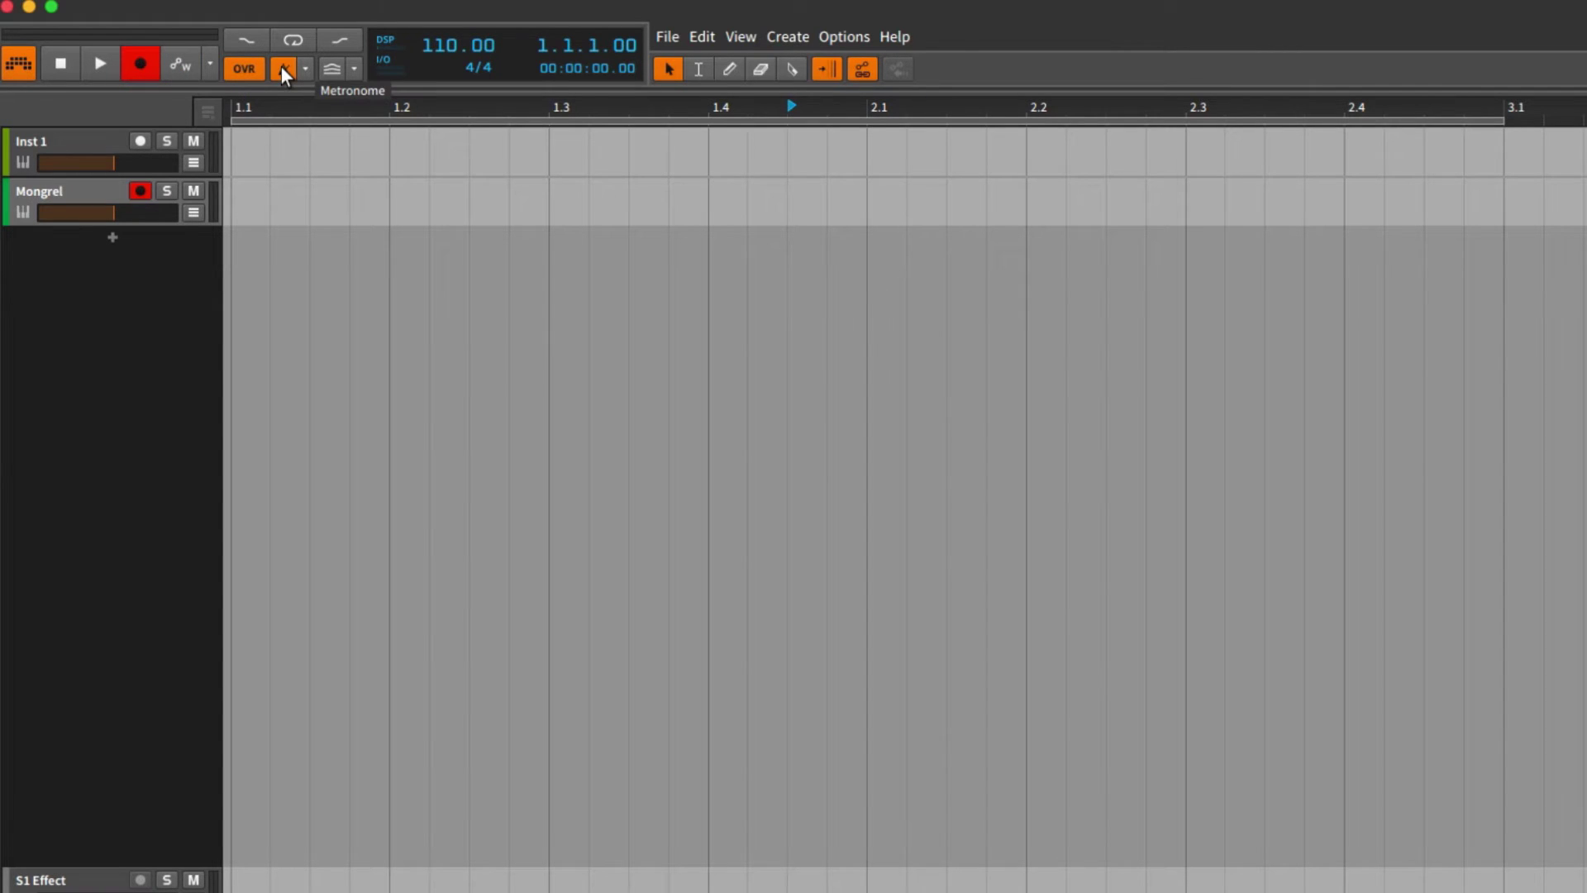
{"action": "double_click", "coordinate": [427, 42]}
{"action": "type", "text": "87"}
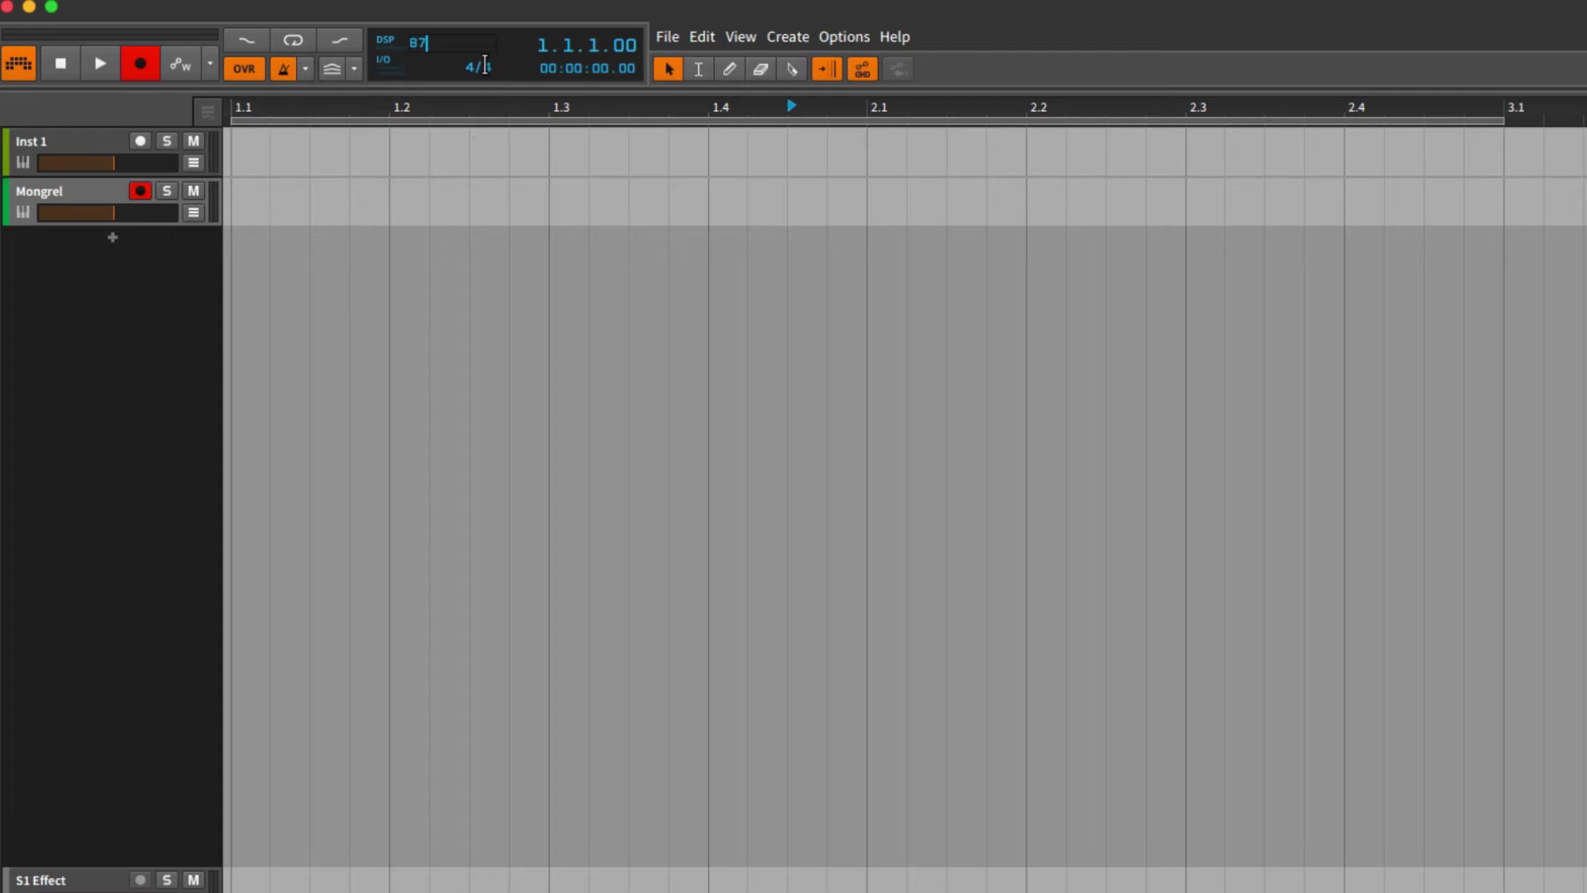
{"action": "key", "text": "Return"}
{"action": "left_click", "coordinate": [101, 63]}
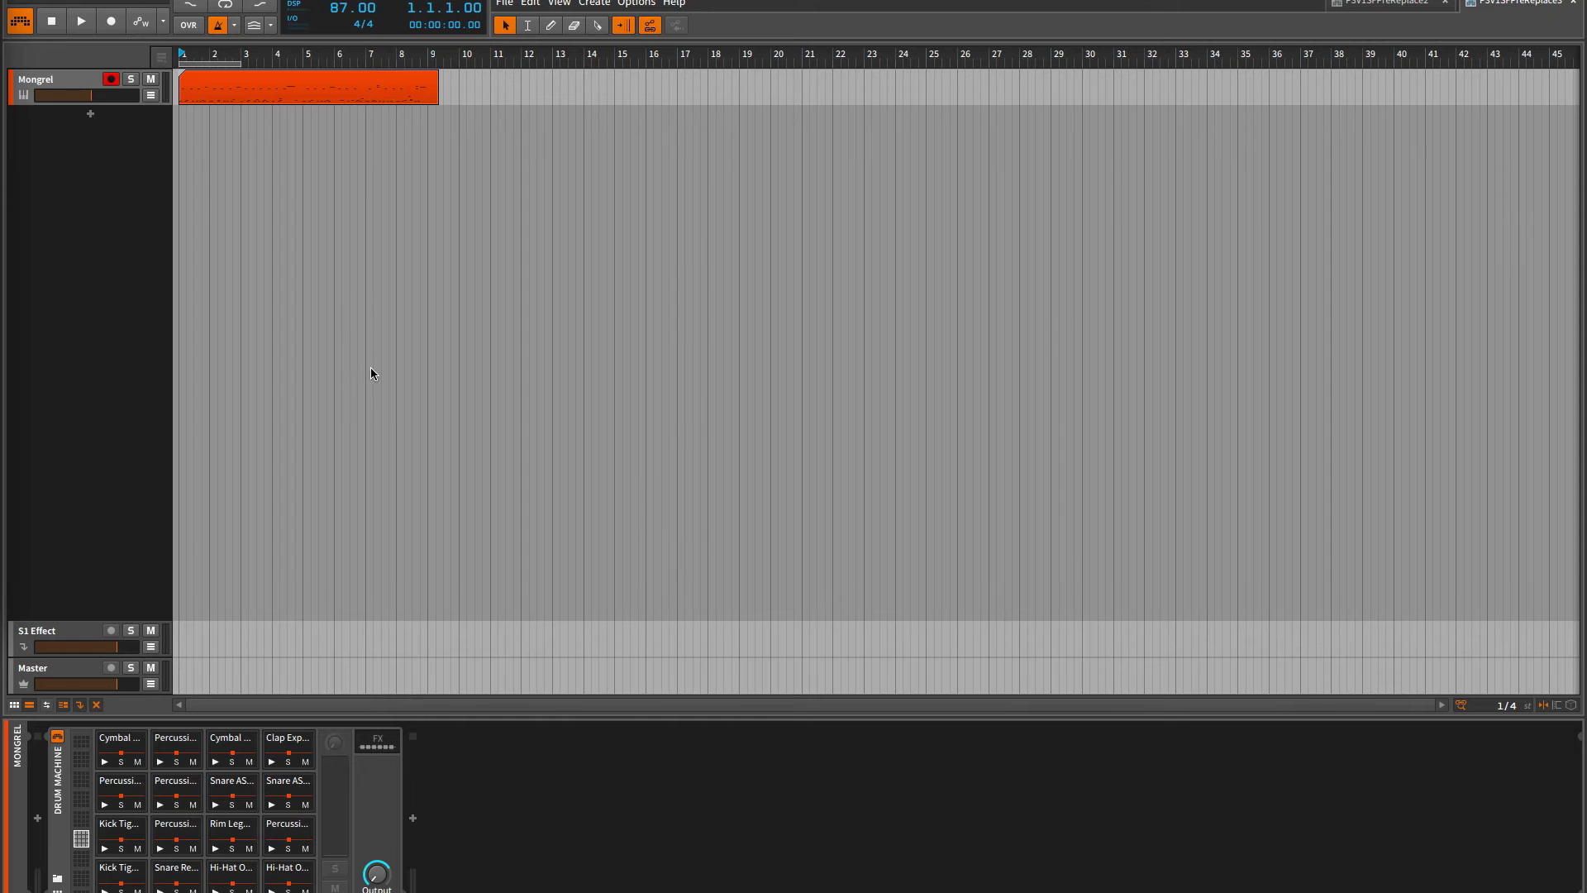
Step: Open the Mongrel clip and move the stray D#2 note down to D2
{"action": "double_click", "coordinate": [311, 88]}
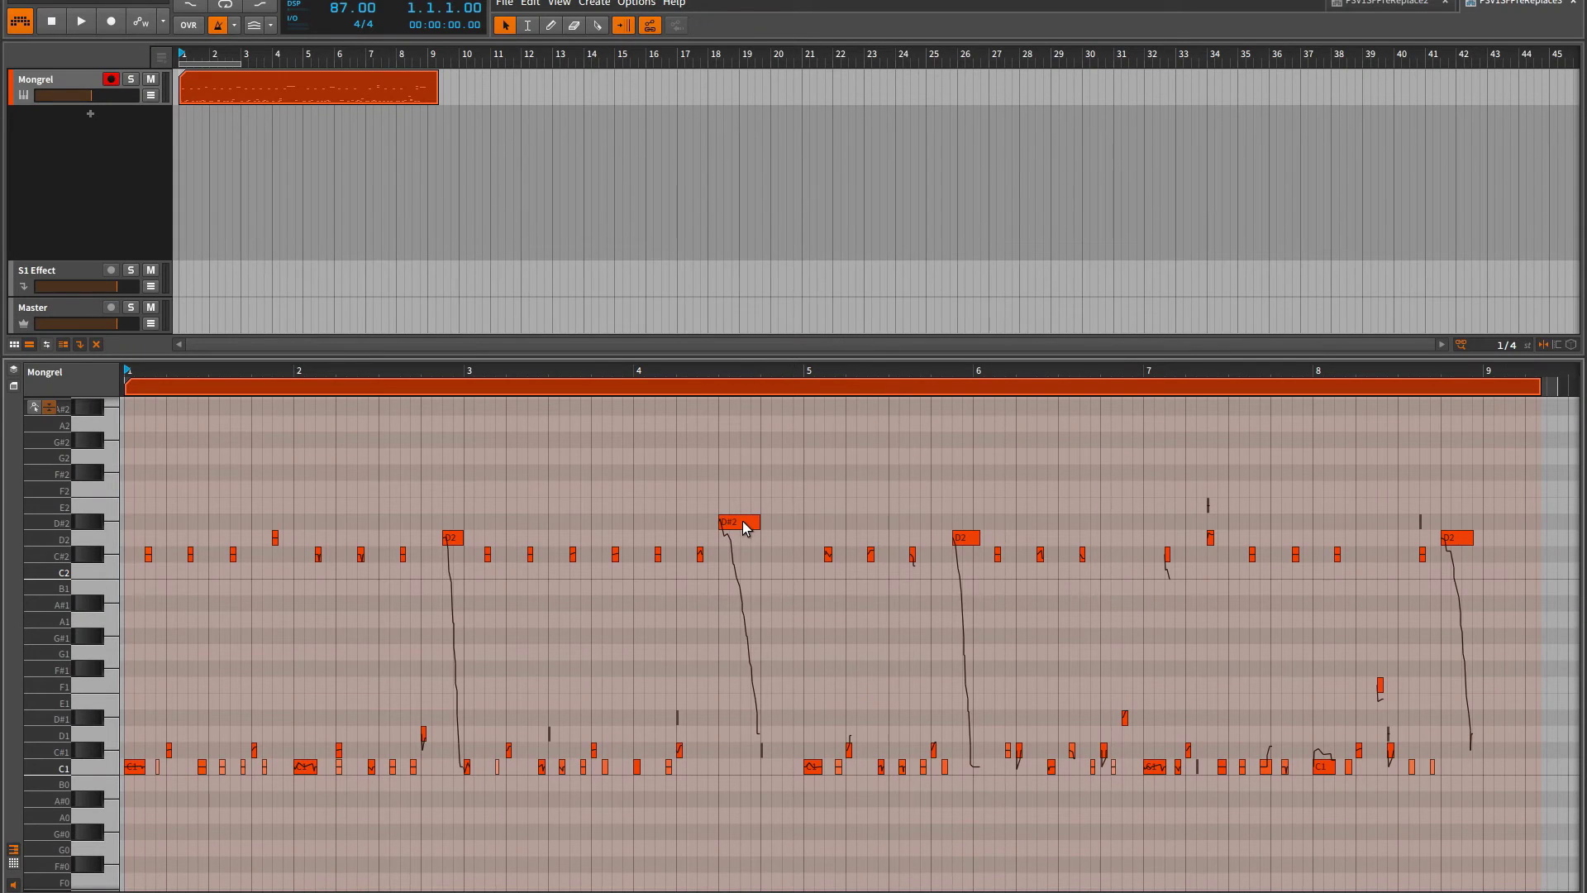
{"action": "left_click", "coordinate": [792, 497]}
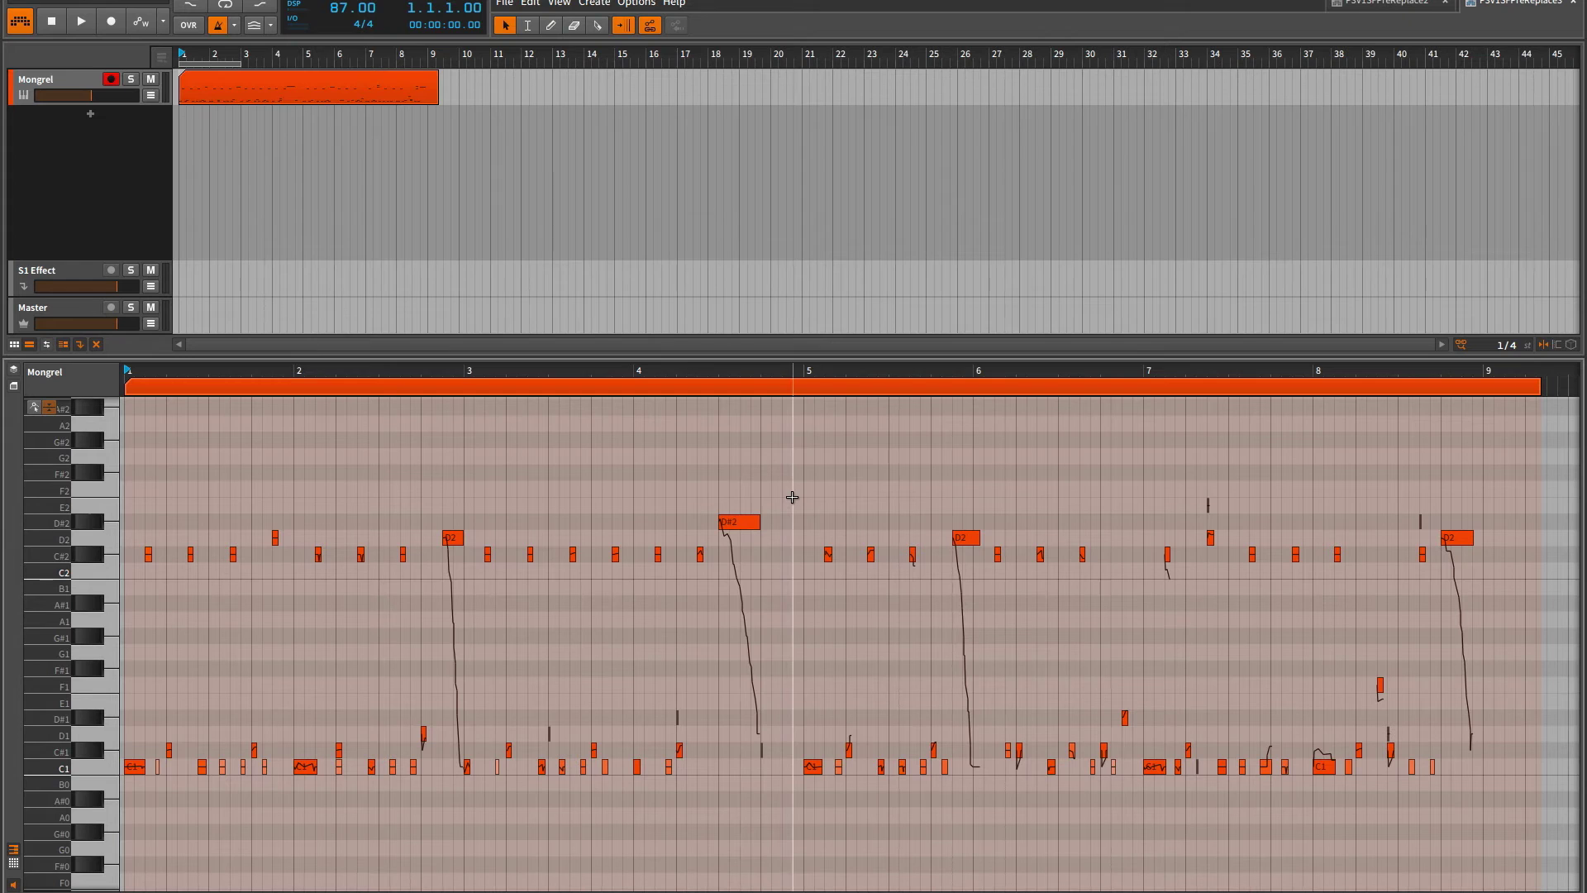
{"action": "left_click", "coordinate": [738, 527]}
{"action": "left_click_drag", "start_coordinate": [738, 544], "coordinate": [741, 549]}
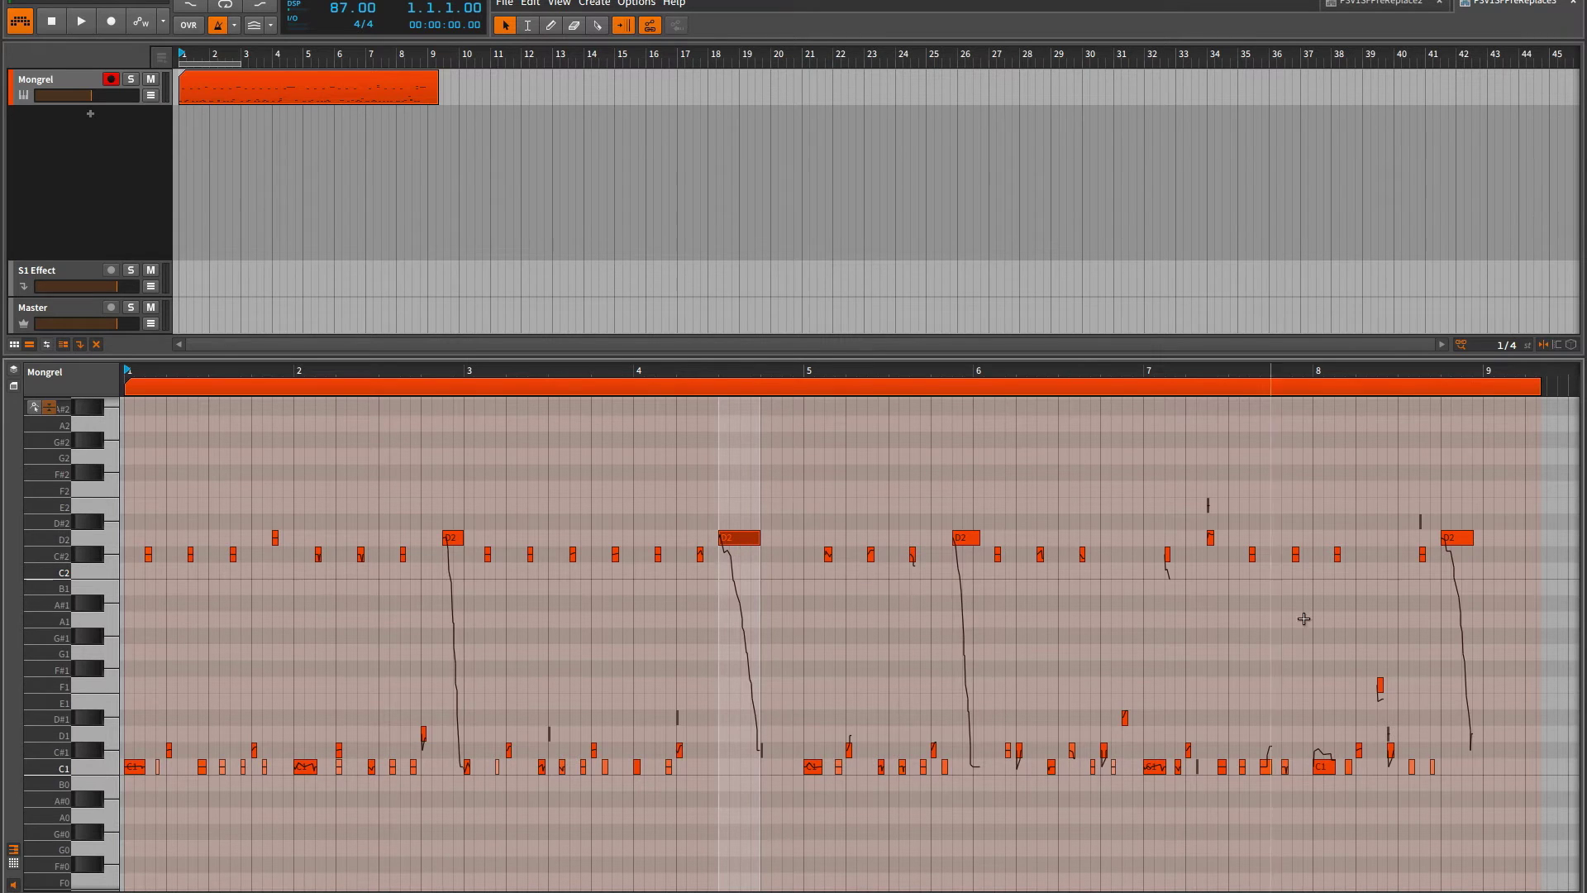
{"action": "left_click", "coordinate": [1527, 747]}
Step: Select the clip's notes, apply Quantize Timing, and play back the groove
{"action": "left_click_drag", "start_coordinate": [1551, 808], "coordinate": [114, 461]}
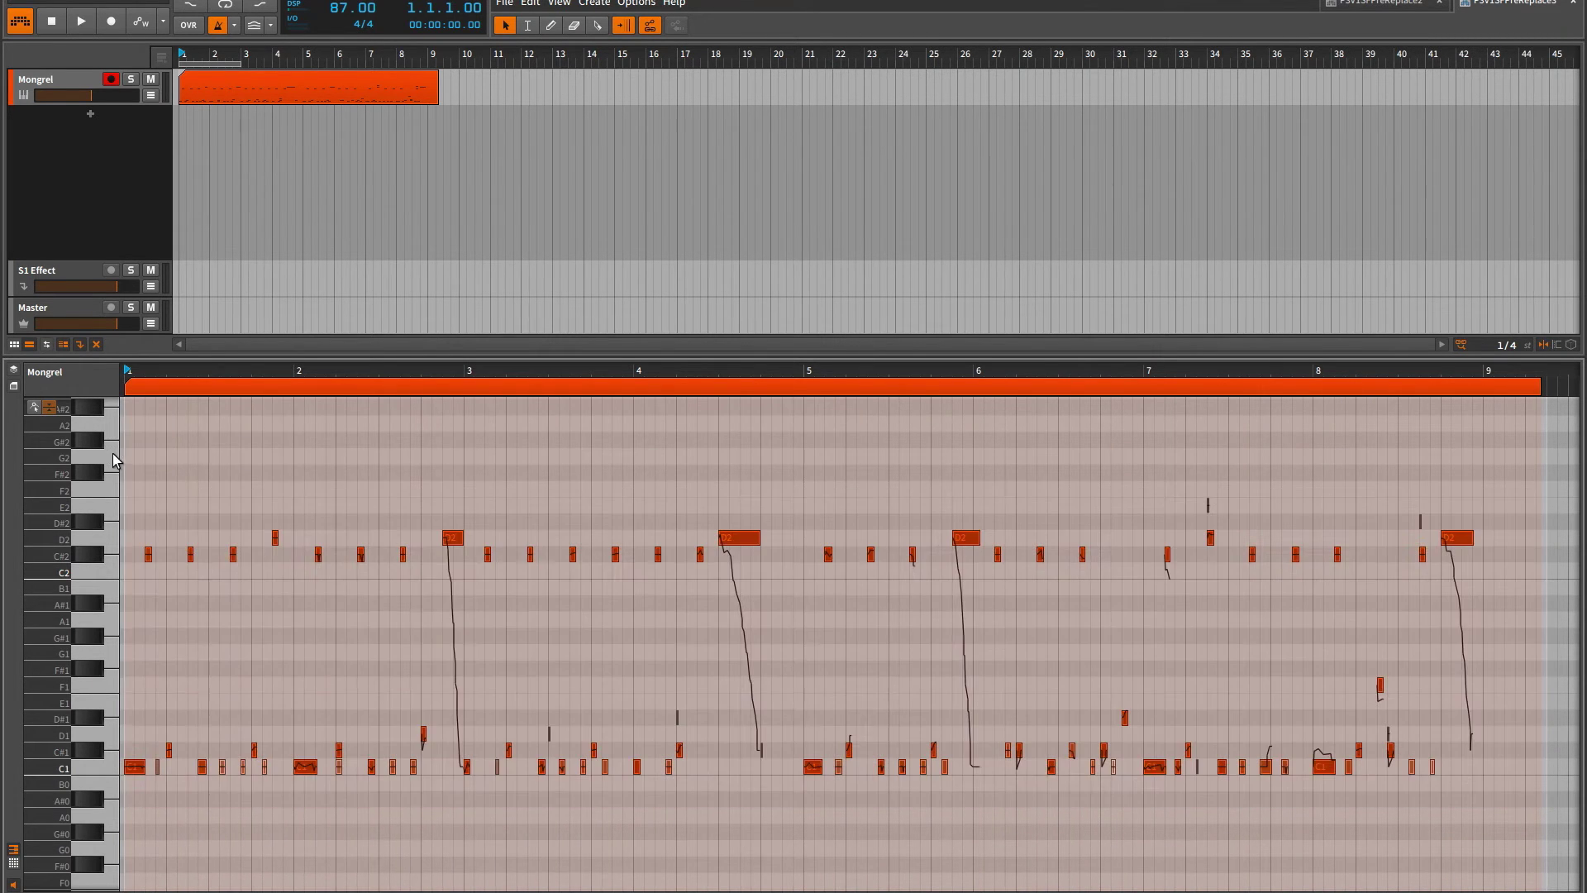
{"action": "left_click", "coordinate": [527, 8]}
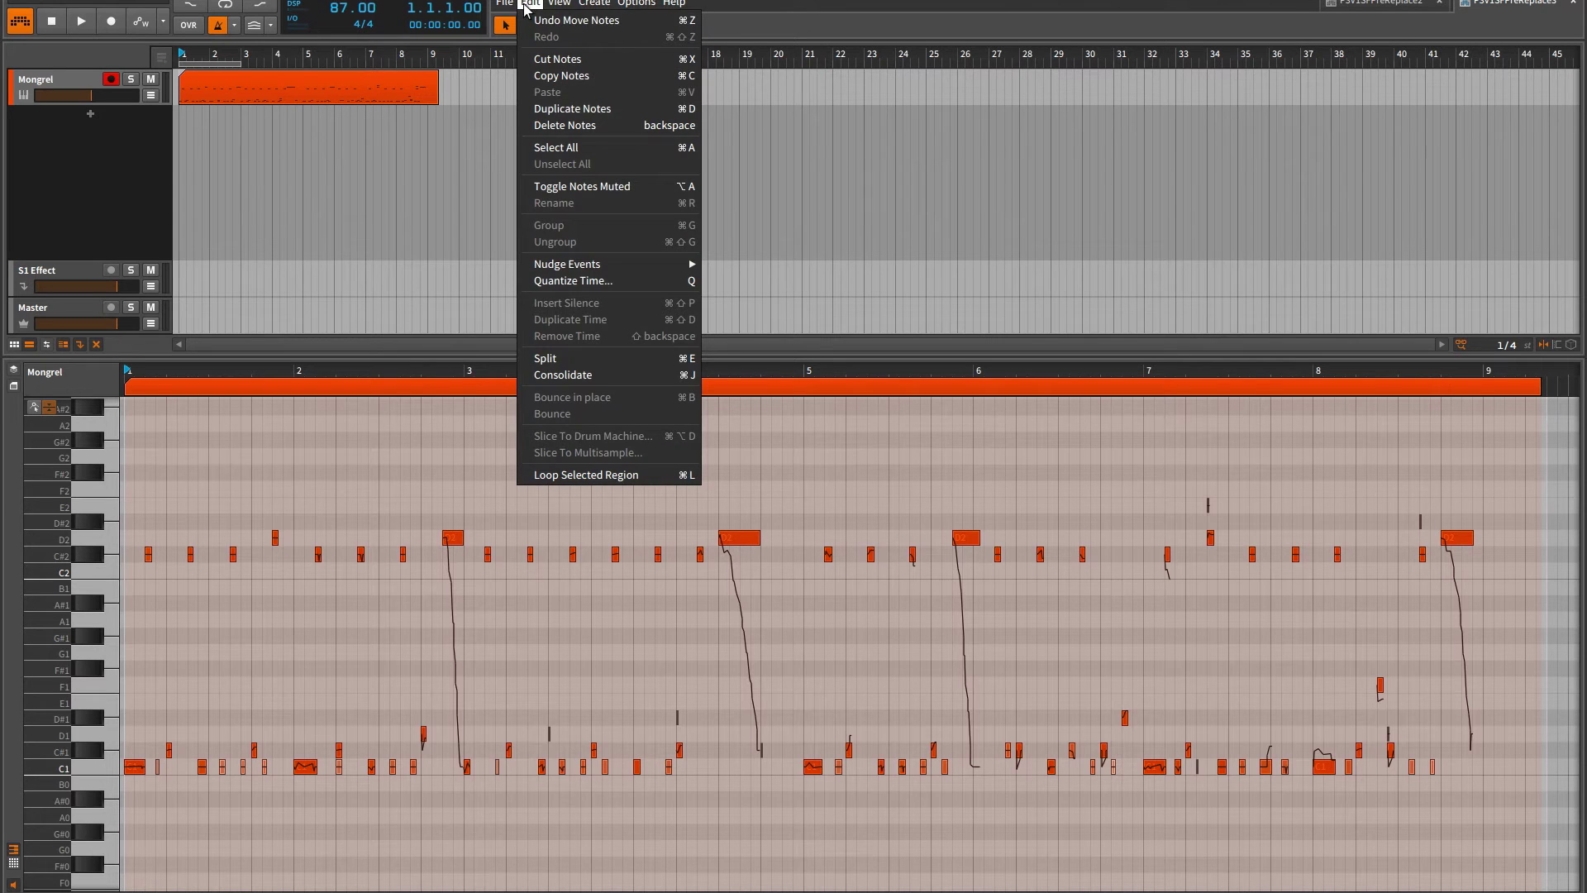
{"action": "left_click", "coordinate": [573, 281]}
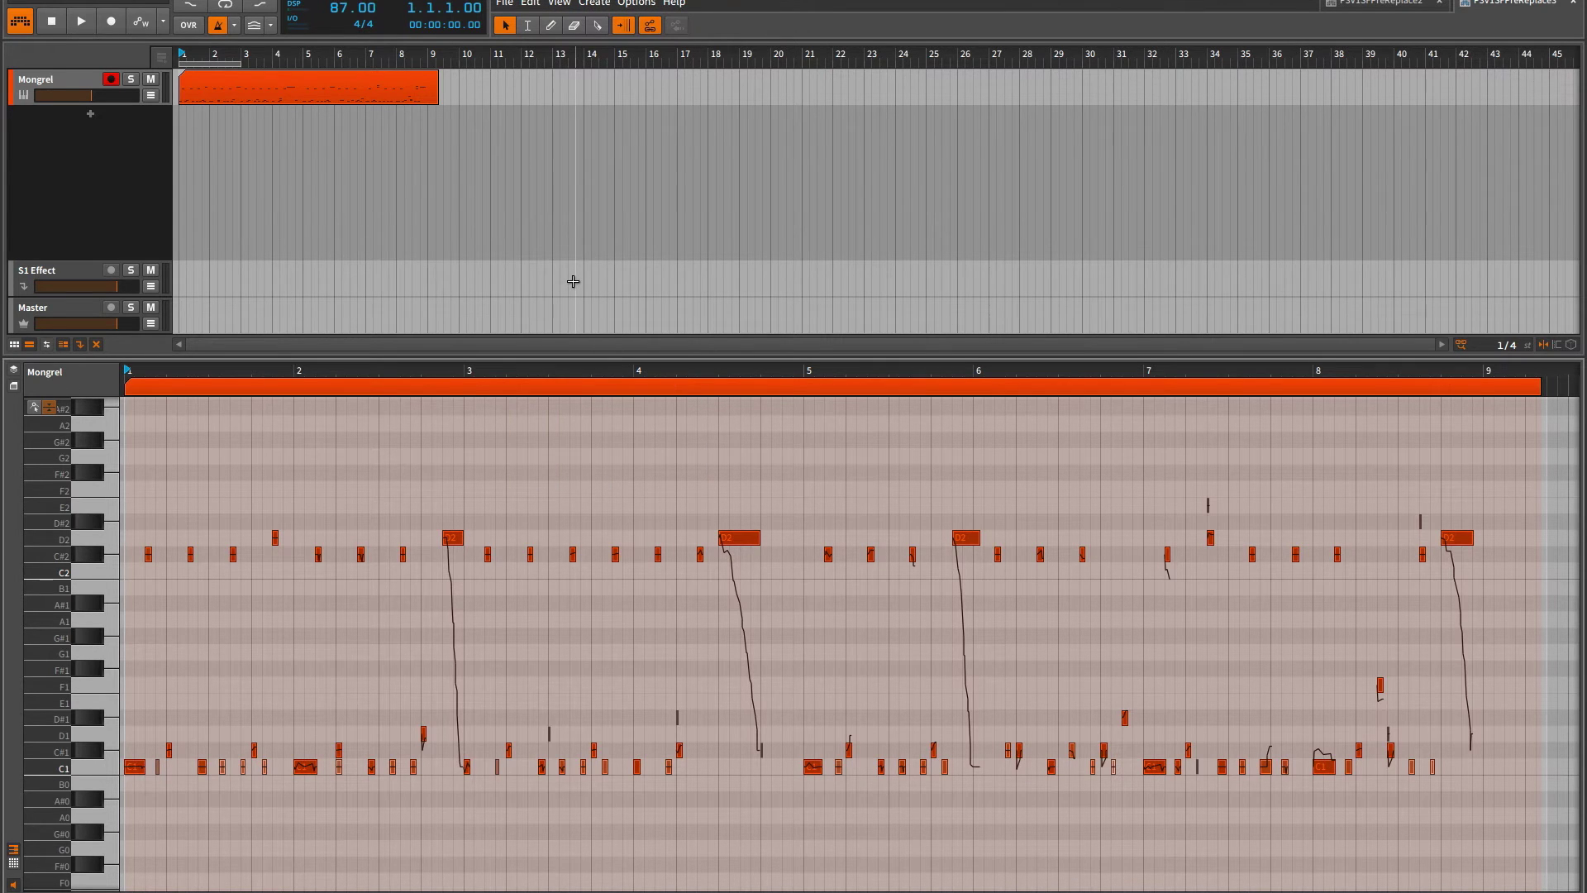
{"action": "key", "text": "space"}
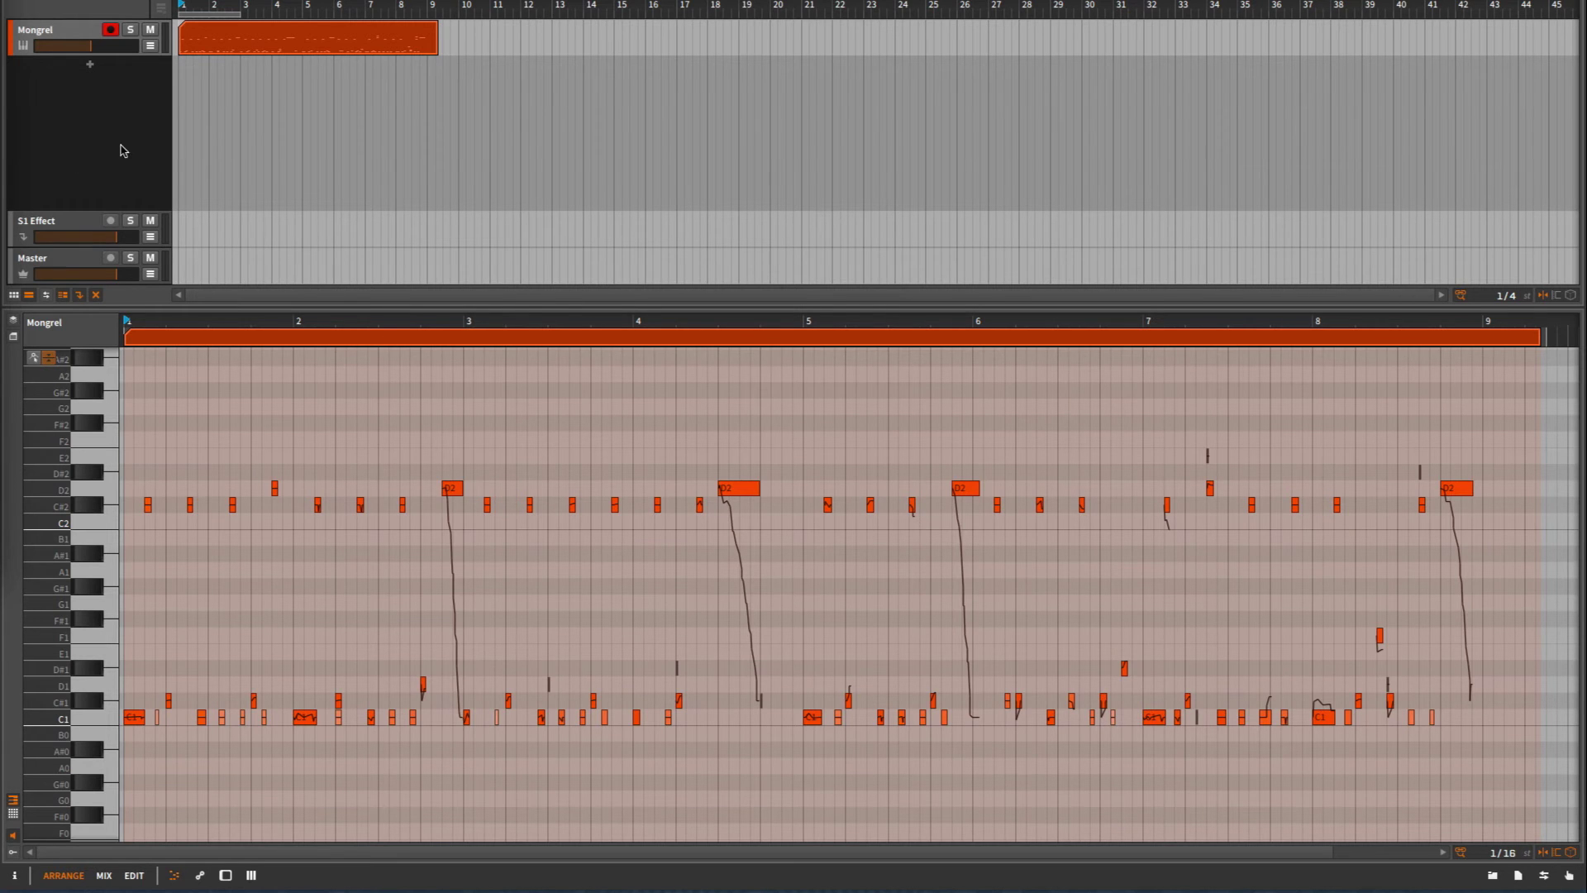
Step: Add an instrument track with Bitwig's Sampler, showing its device panel and preset browser
{"action": "left_click", "coordinate": [91, 66]}
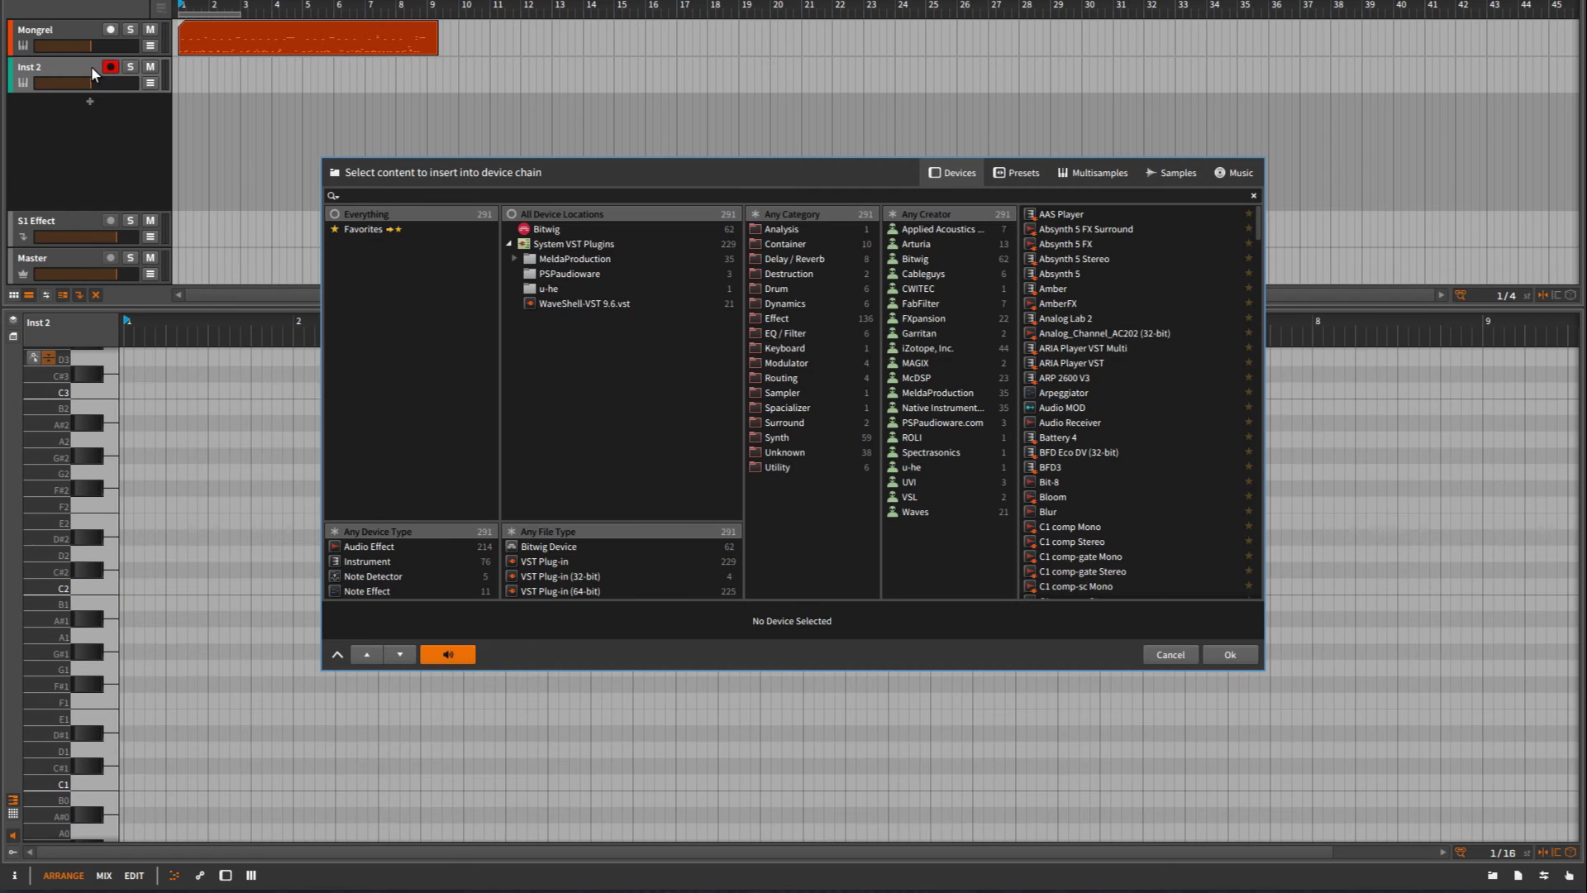
{"action": "left_click", "coordinate": [545, 230]}
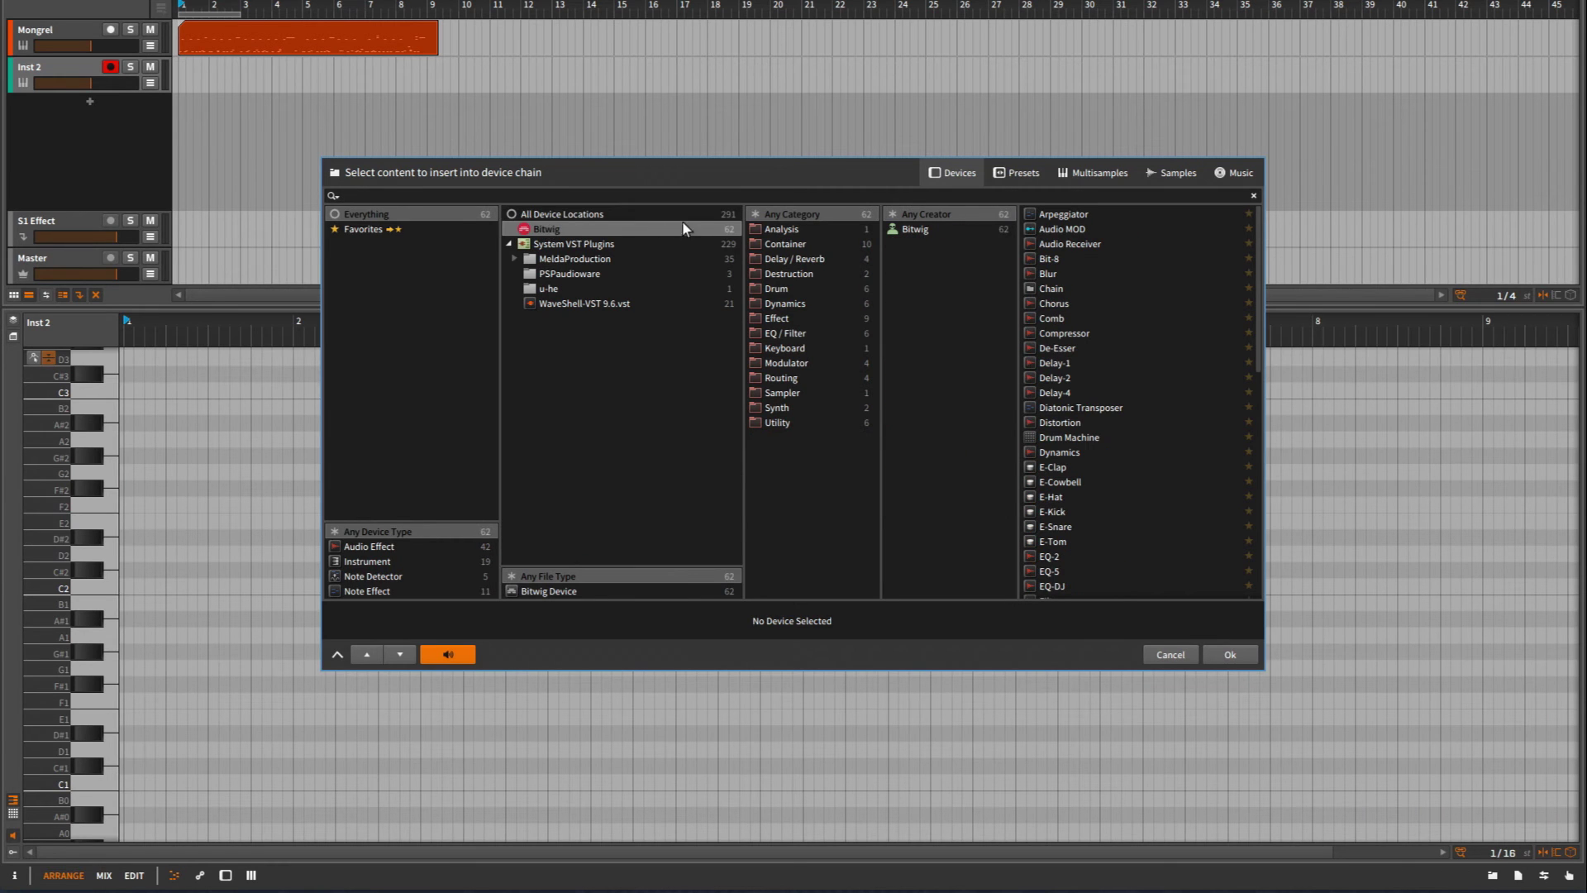
{"action": "left_click", "coordinate": [777, 392]}
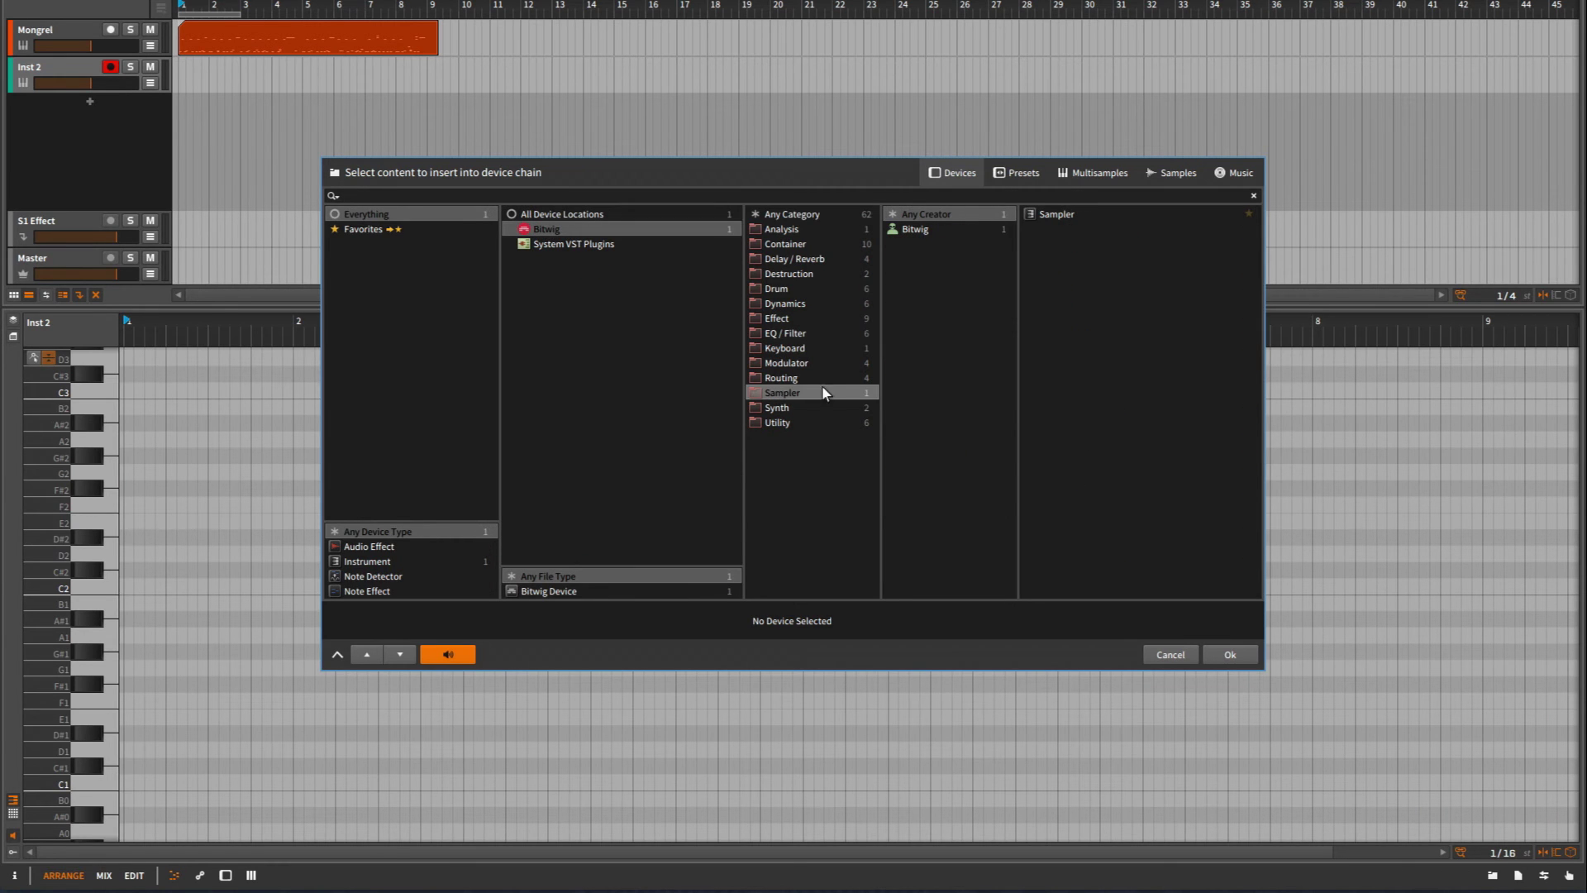
{"action": "double_click", "coordinate": [1058, 214]}
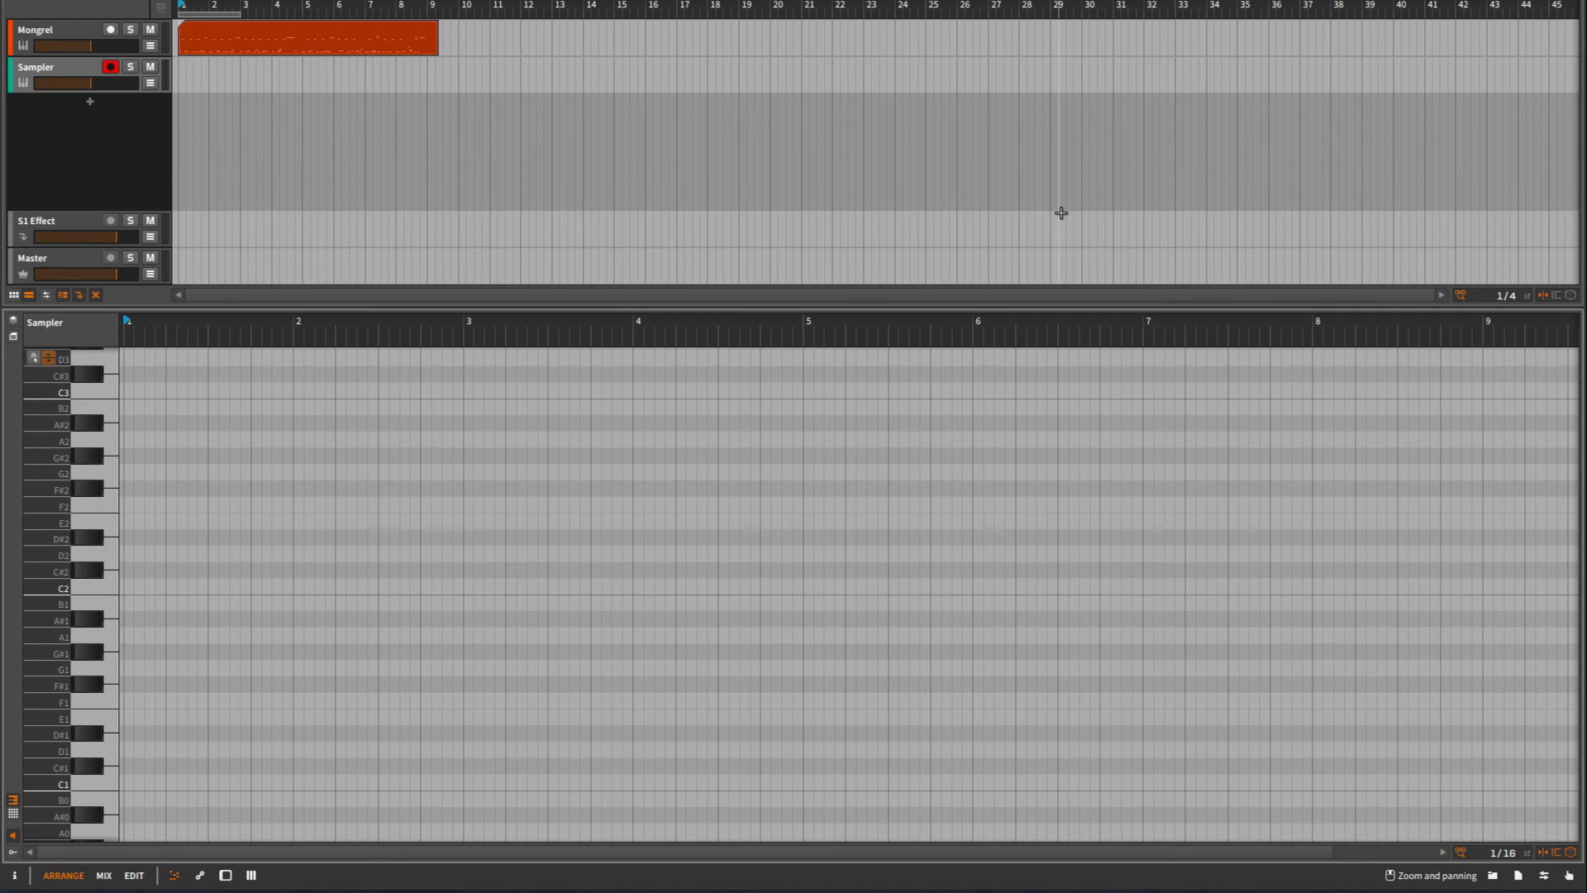
{"action": "left_click", "coordinate": [225, 876]}
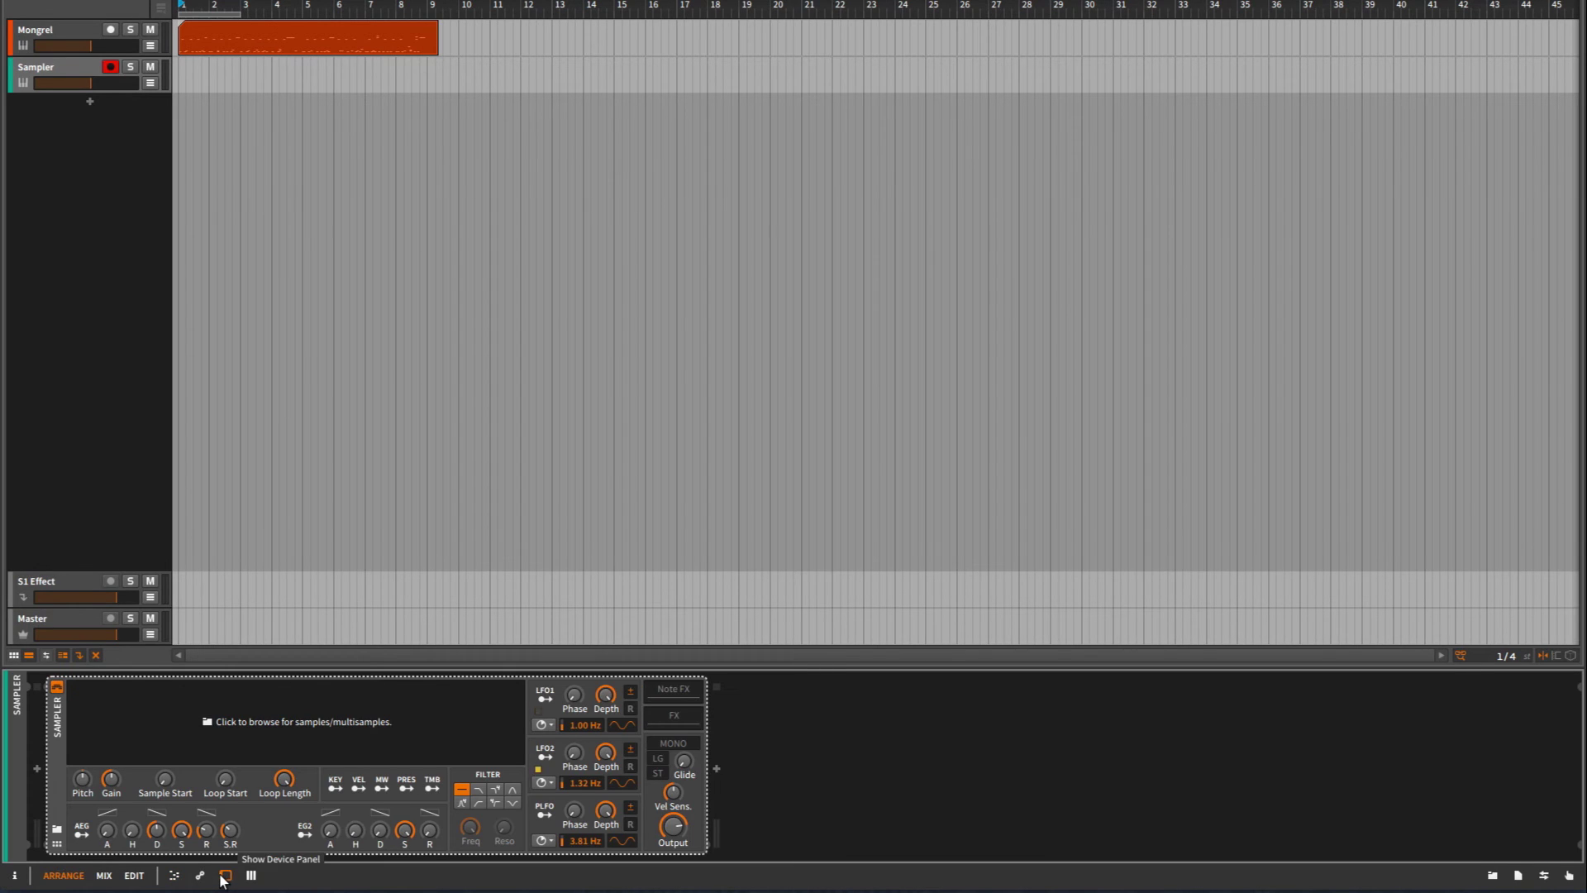
{"action": "left_click", "coordinate": [58, 831]}
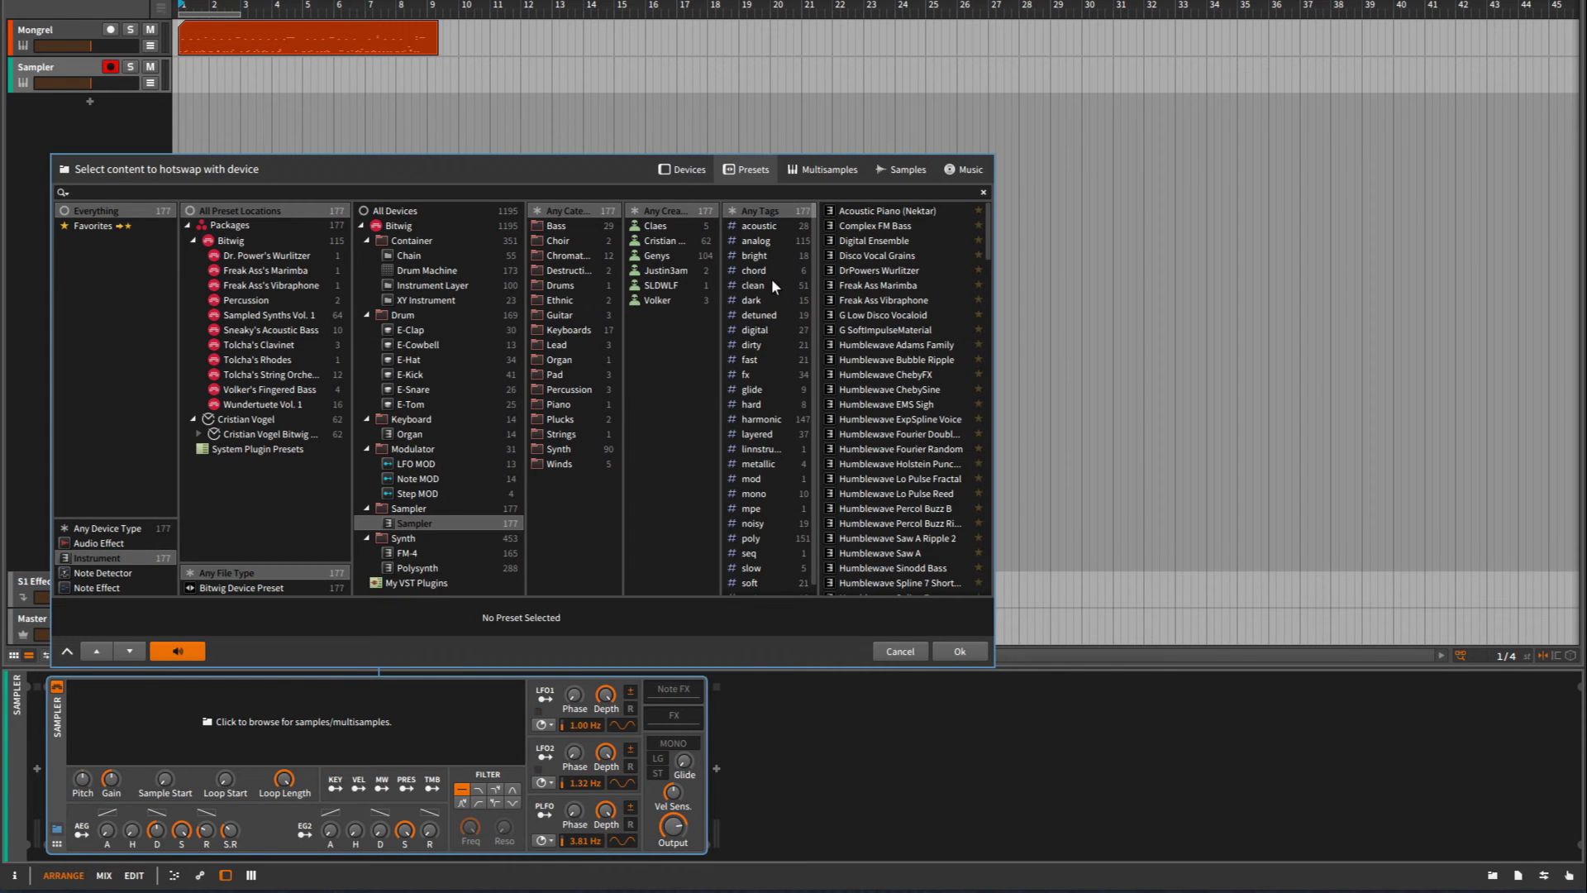
Step: Filter presets by the acoustic tag and load Sneaky Acoustic Bass Long
{"action": "left_click", "coordinate": [757, 226]}
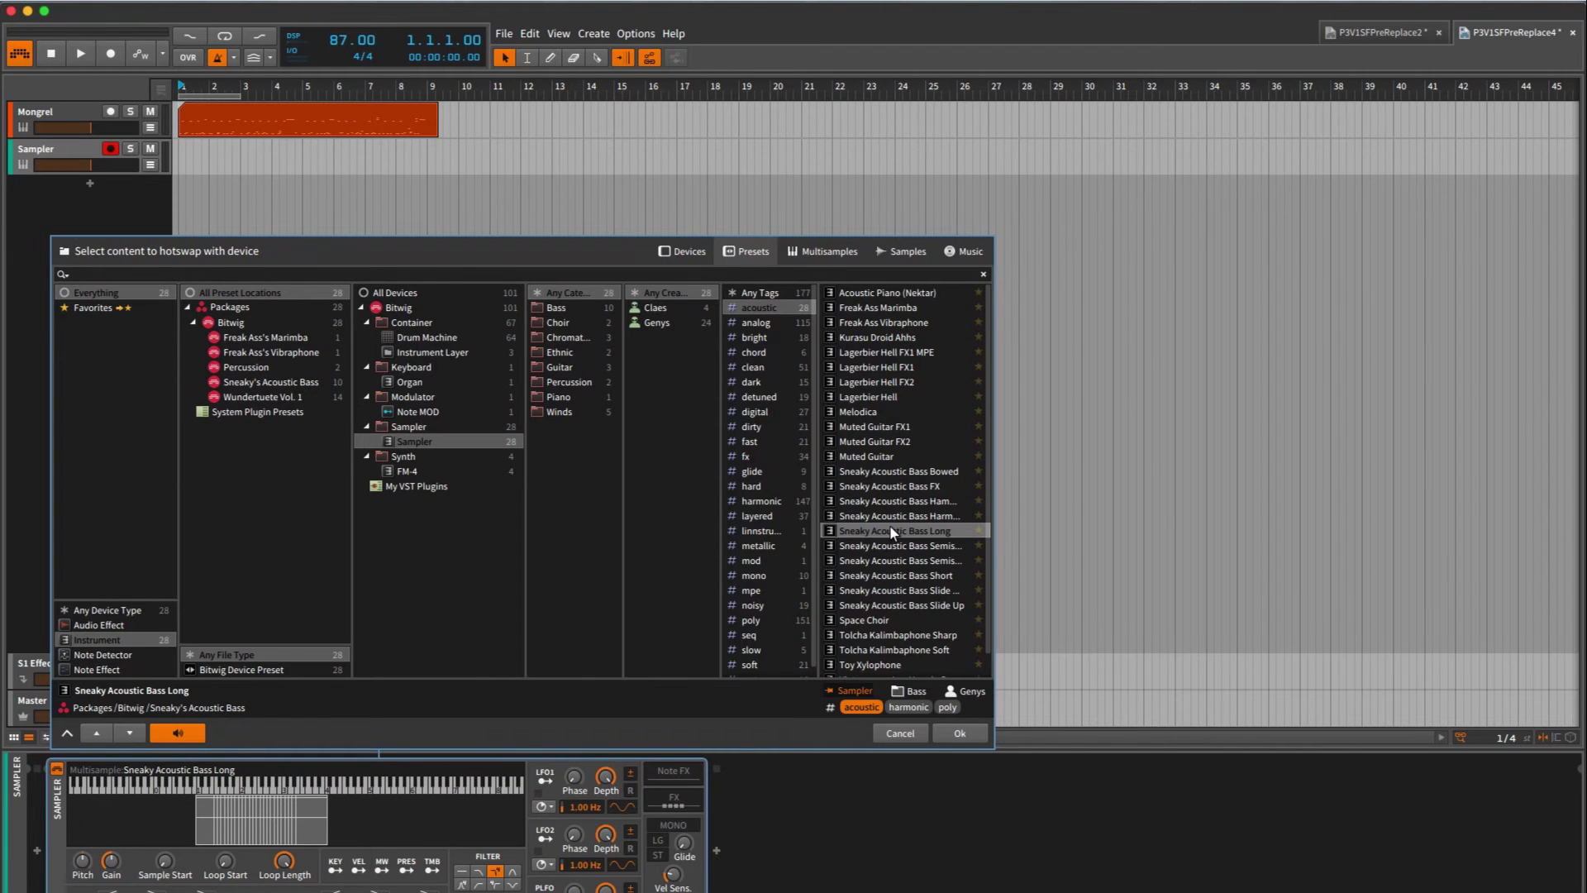
{"action": "left_click", "coordinate": [954, 733]}
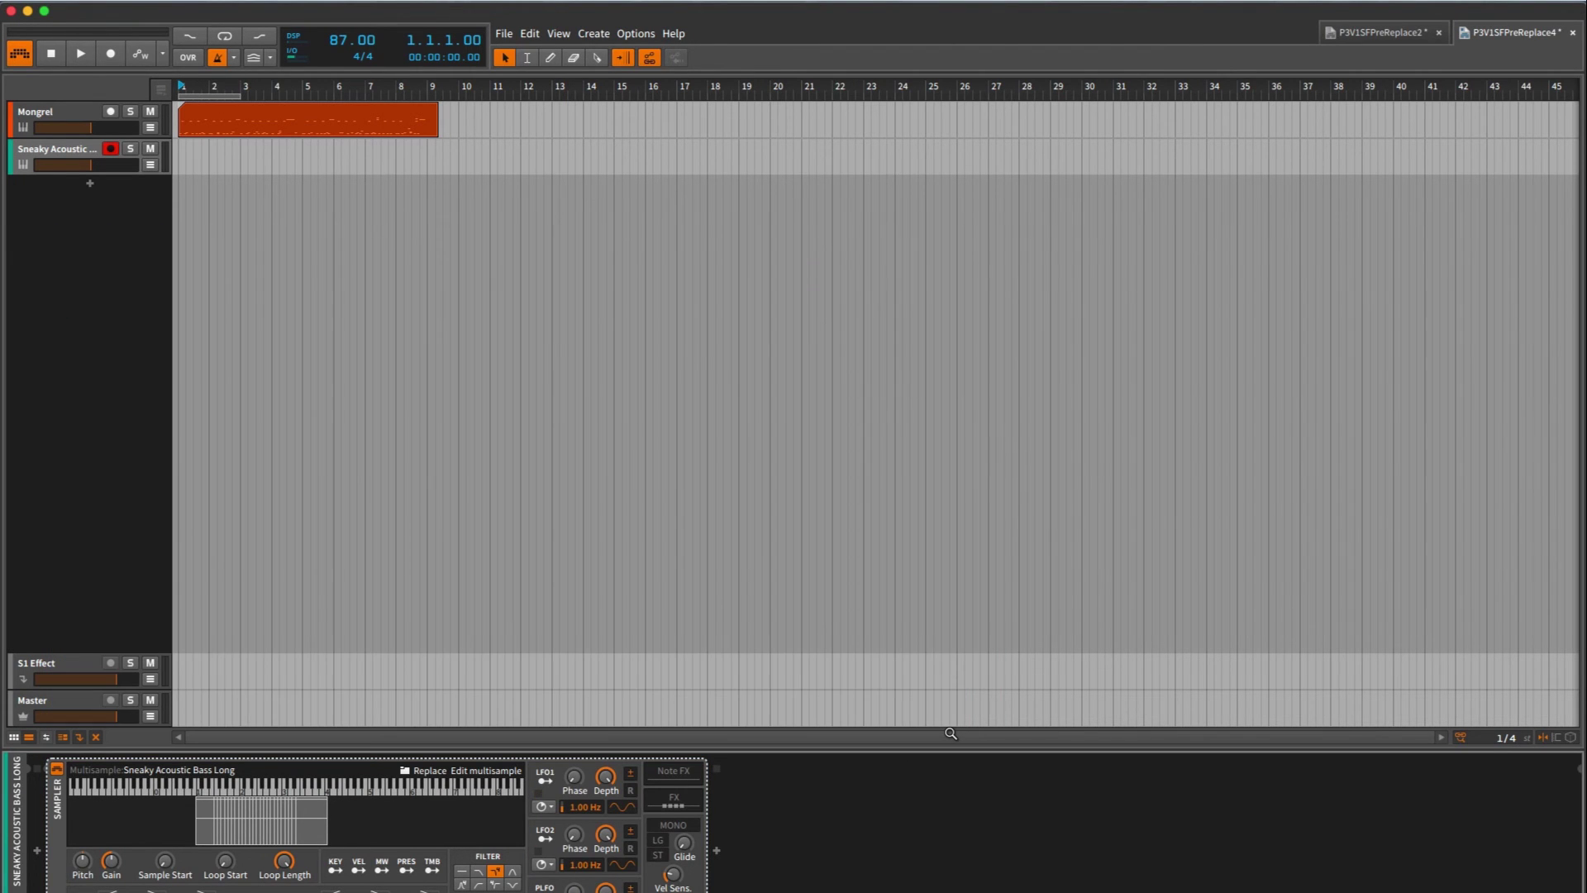